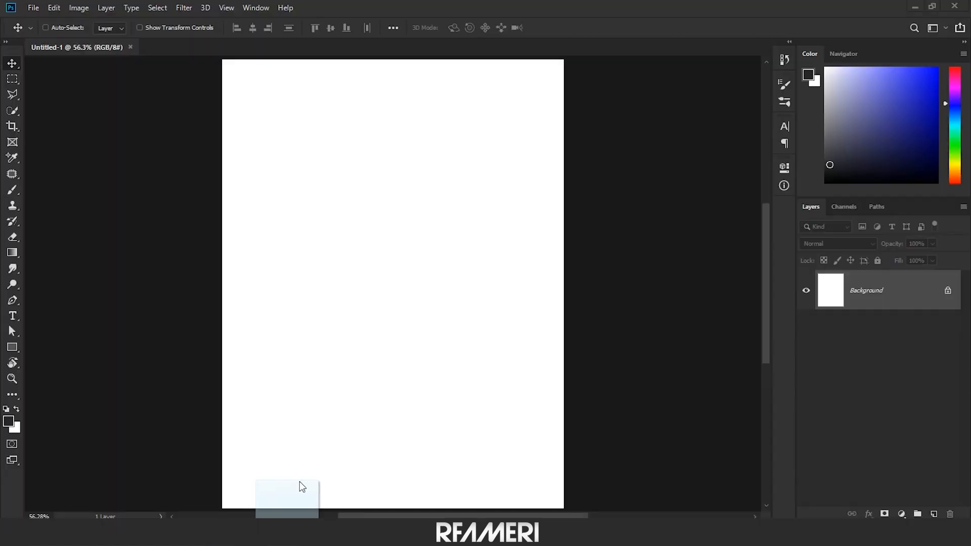
- Place the stadium, player cutout and dark texture images into the blank document and hide the stadium layer
drag(572, 168, 635, 152)
key(Return)
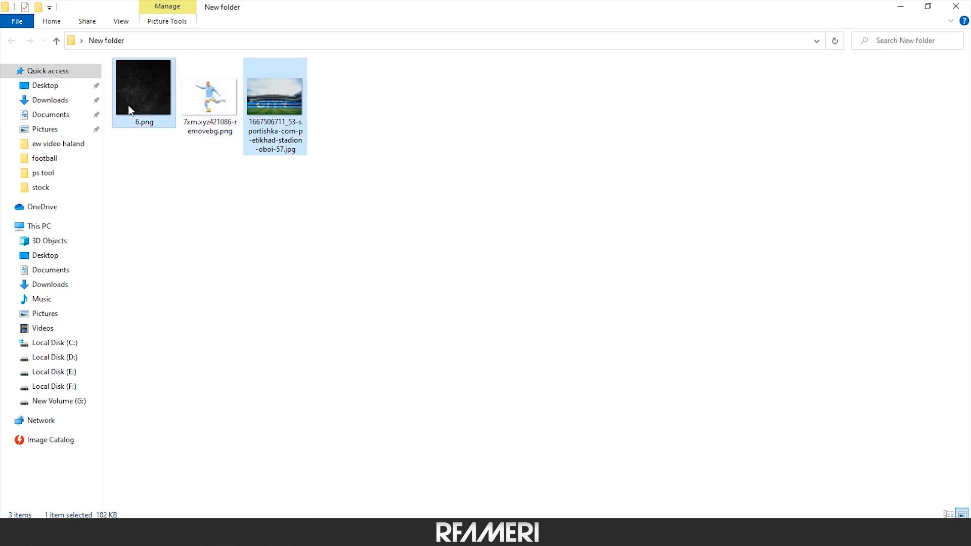
drag(131, 110, 436, 227)
click(439, 27)
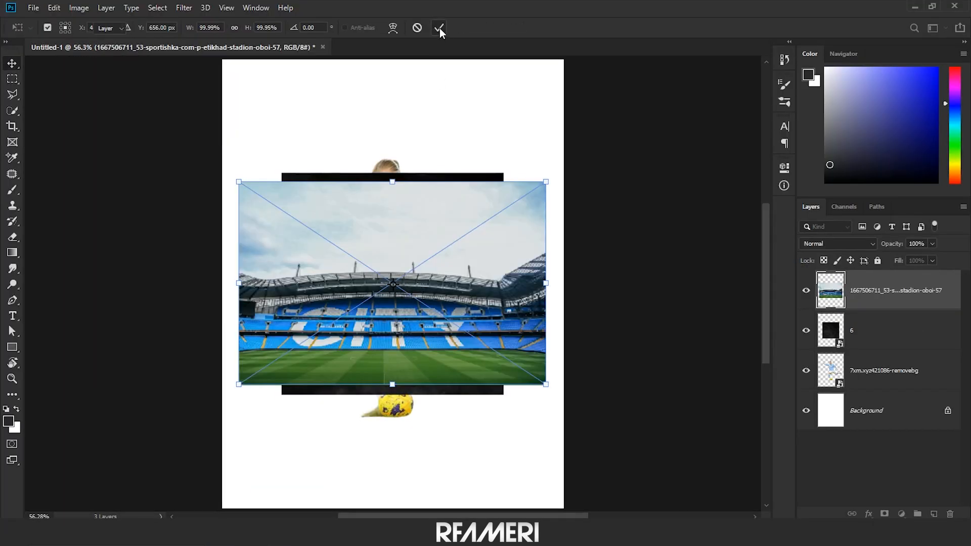
click(439, 28)
click(806, 292)
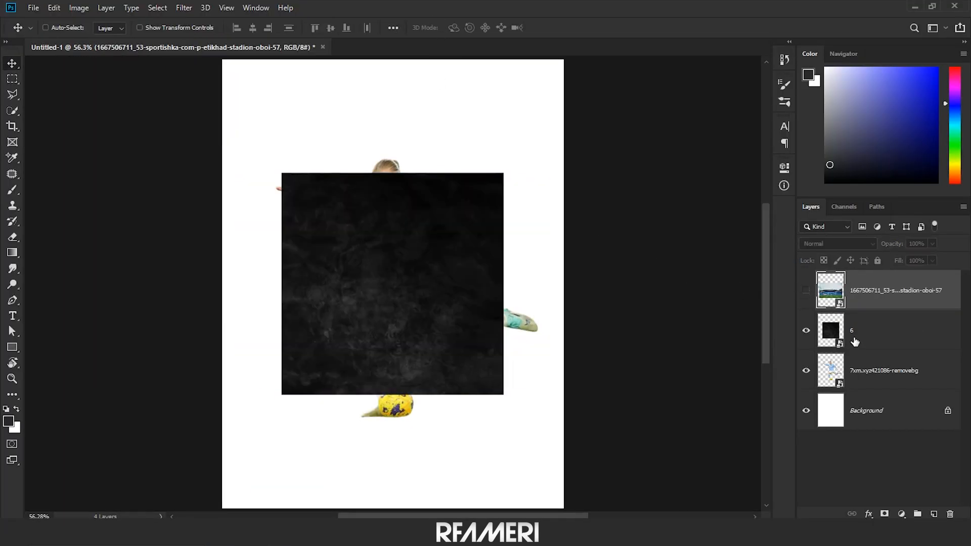
- Scale the dark texture layer "6" proportionally to about 208% so it covers the whole canvas
click(858, 339)
key(ctrl+t)
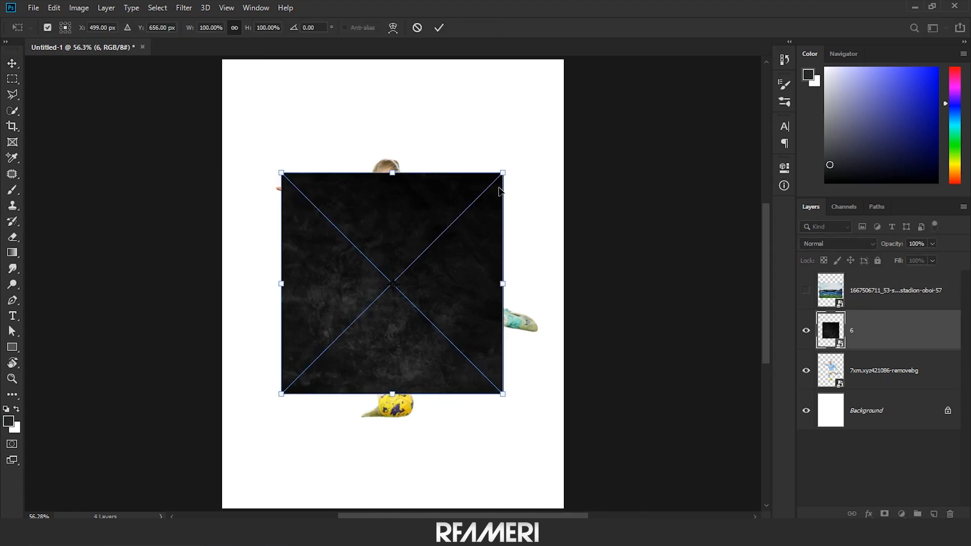
drag(506, 168, 628, 55)
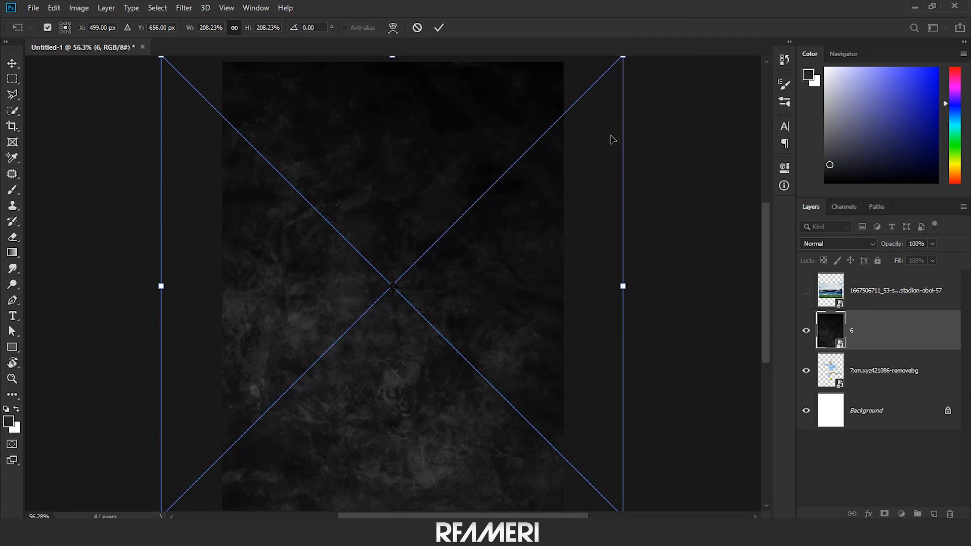
key(Return)
- Move the dark texture layer beneath the player cutout, with the player hidden, and invert the texture's colours
drag(900, 330, 850, 392)
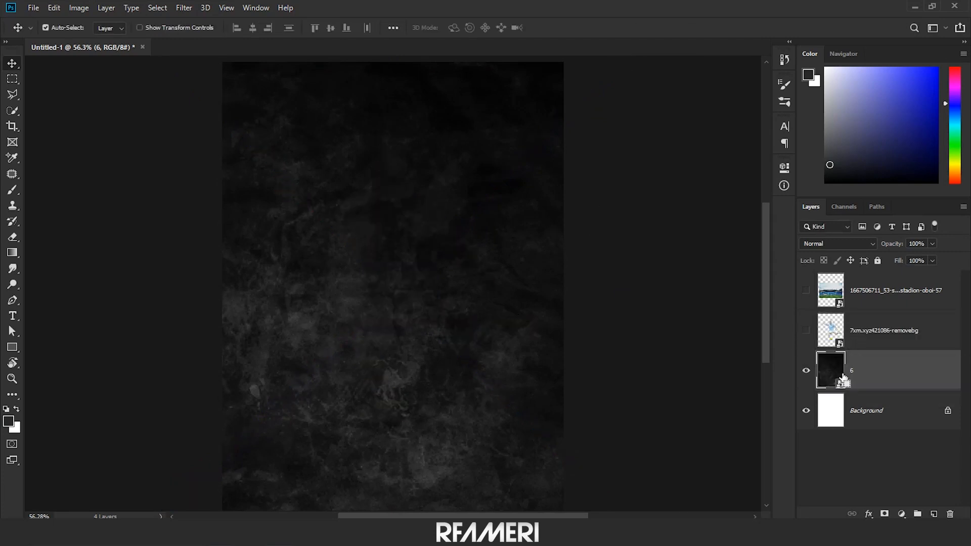
key(ctrl+i)
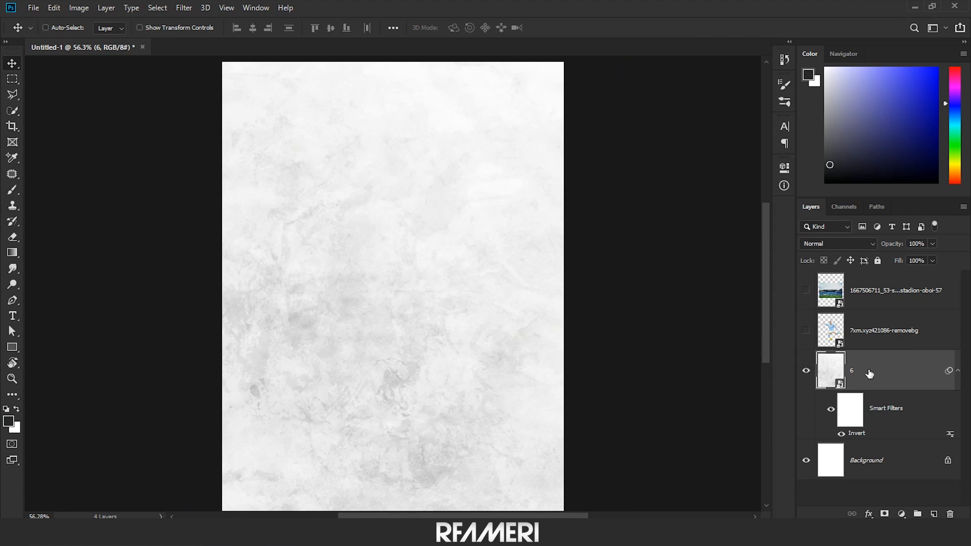
- Duplicate the inverted texture and transform the copy in perspective into a floor across the lower part of the canvas
key(ctrl+j)
key(ctrl+t)
click(496, 211)
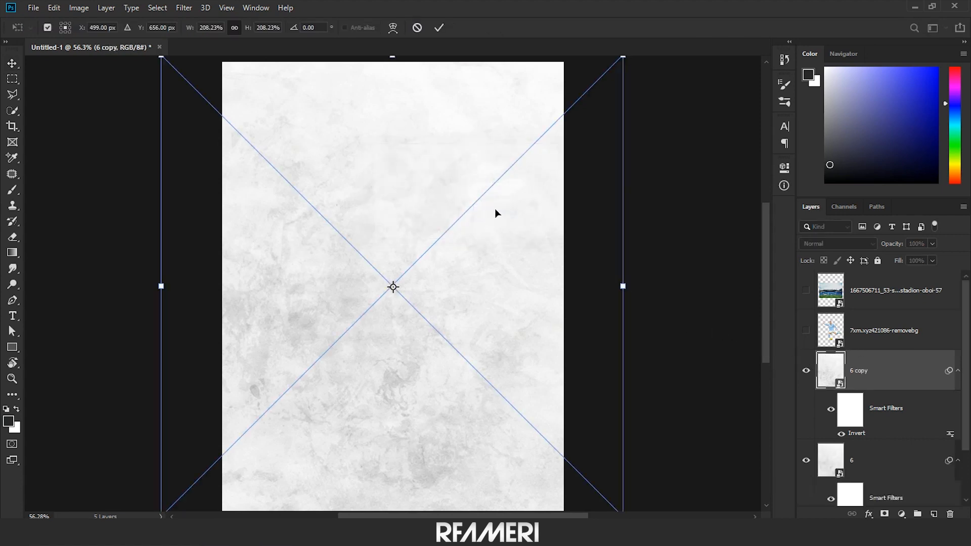
scroll(455, 170, down, 5)
drag(417, 99, 428, 303)
key(ctrl+z)
right_click(446, 314)
click(459, 388)
drag(559, 302, 528, 307)
key(Return)
key(ctrl+i)
key(z)
right_click(428, 275)
click(450, 283)
- Show the player cutout and shift it slightly to the left on the canvas
click(807, 330)
key(v)
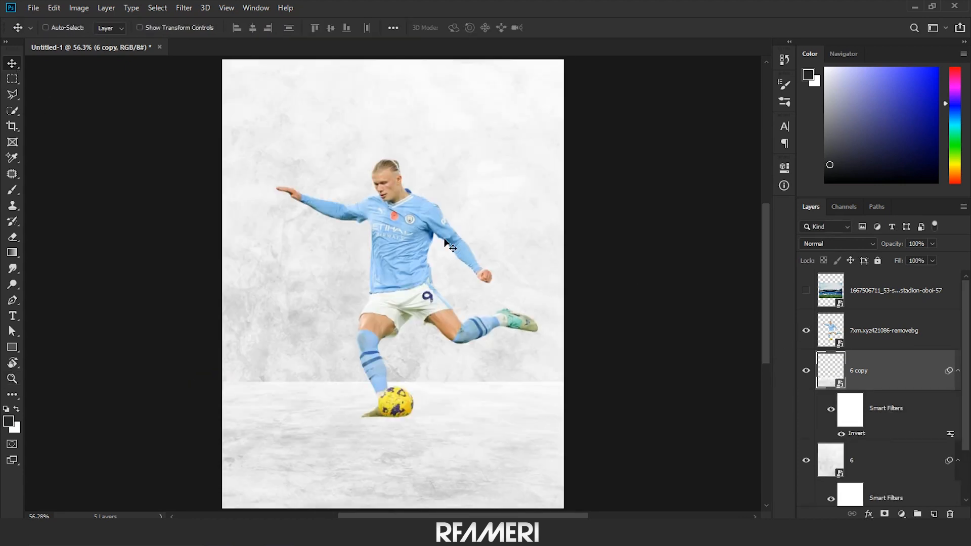
drag(418, 293, 406, 293)
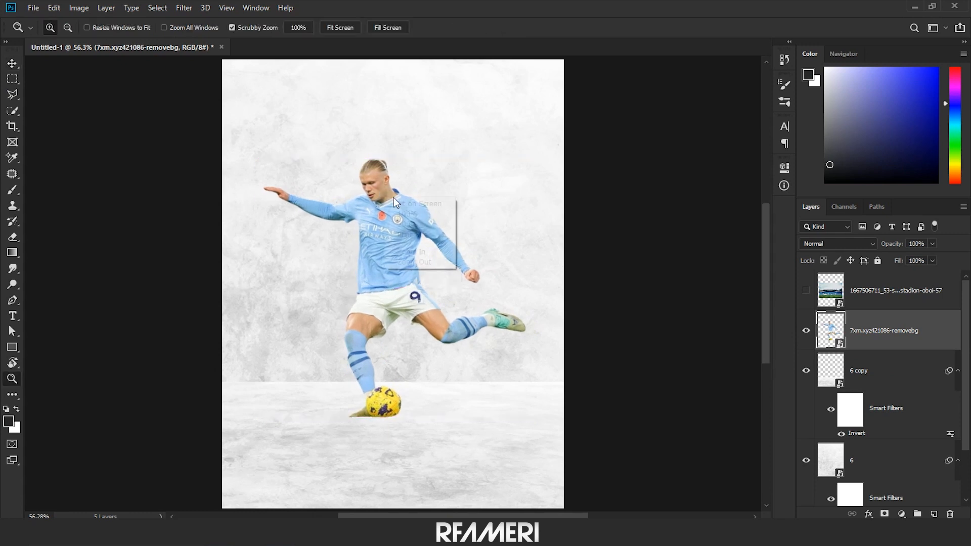
- Add a mask to the "6 copy" floor layer and brush black along its upper edge to blend it into the wall
click(820, 374)
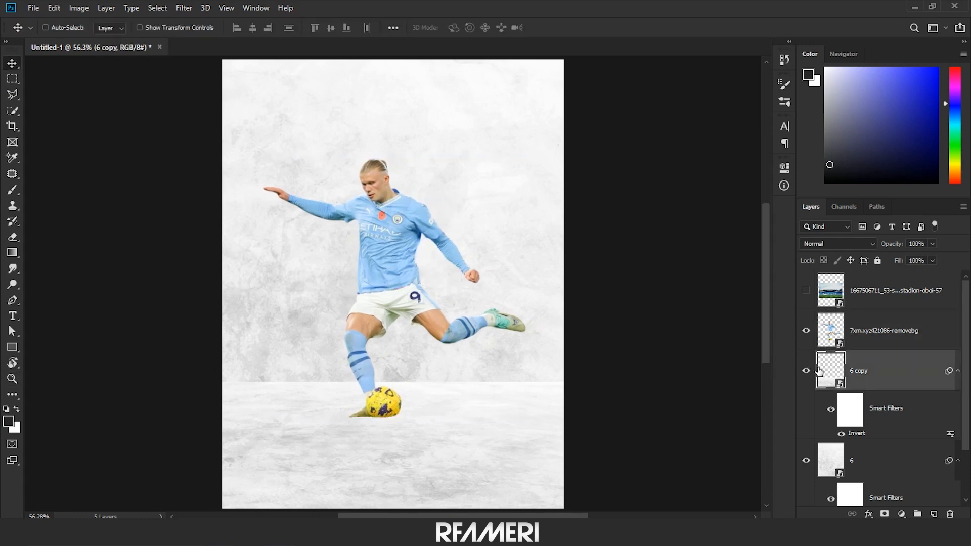
click(885, 514)
click(12, 189)
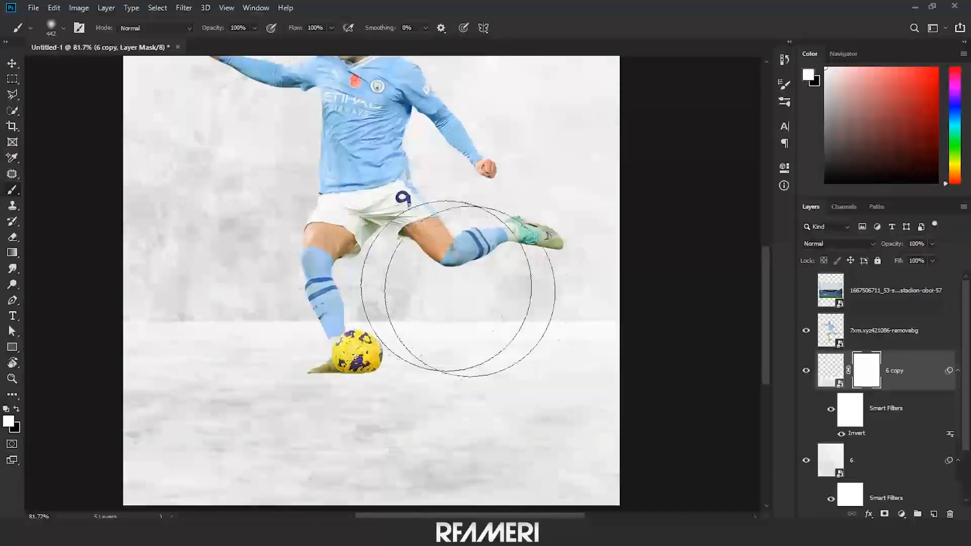
alt+right_click(549, 309)
key(x)
drag(625, 317, 429, 314)
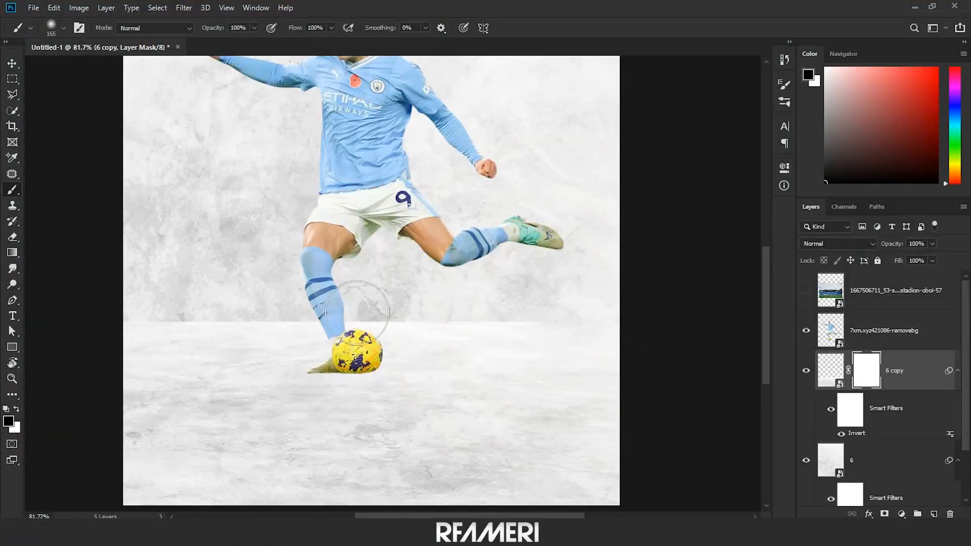
drag(429, 314, 127, 314)
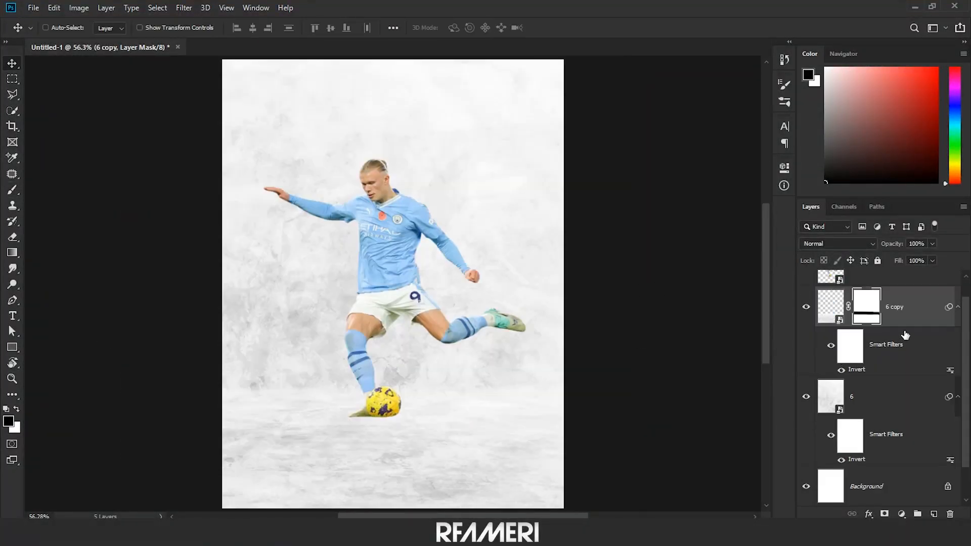
- Open the player in Camera Raw with exposure +0.15, contrast +15, highlights -15, shadows -22, whites -61, texture +67 and clarity +67
scroll(906, 335, up, 3)
click(906, 334)
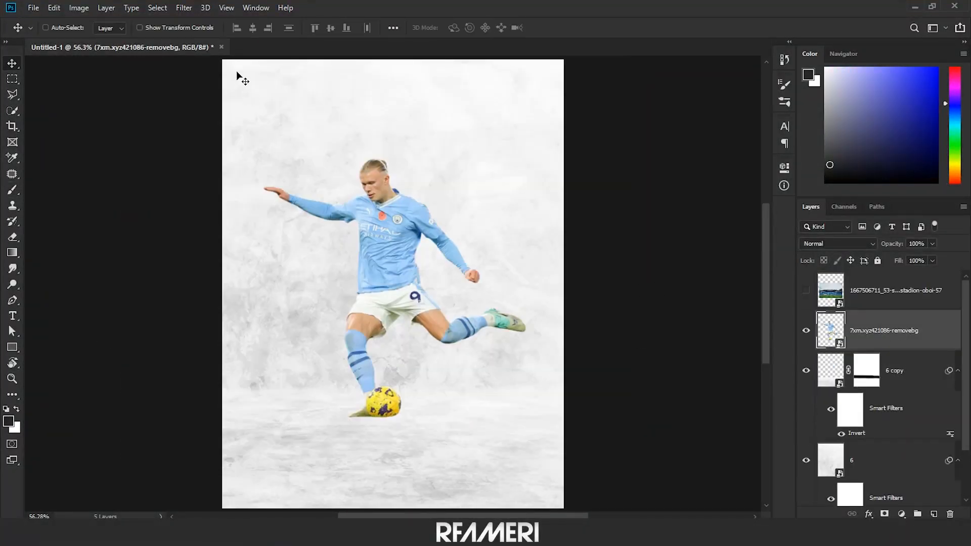
click(191, 9)
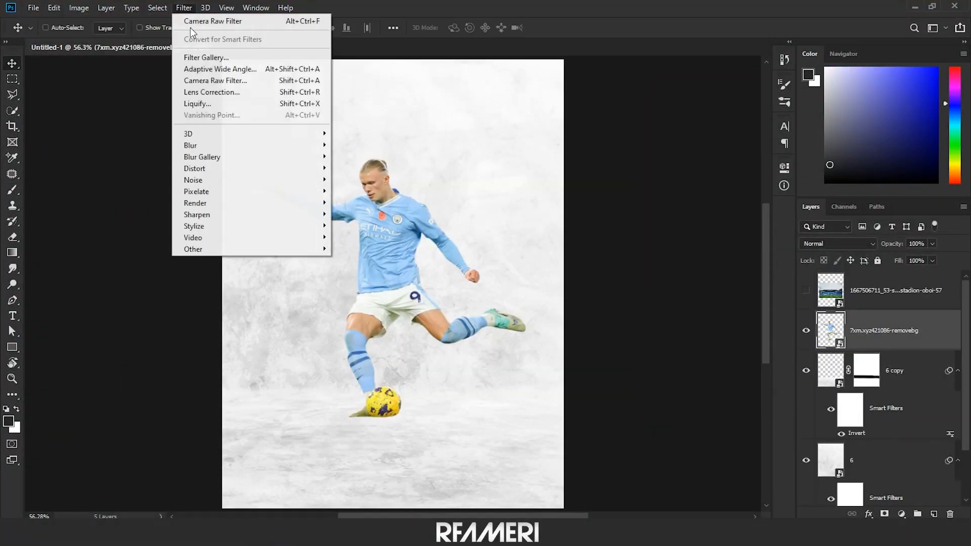
click(235, 84)
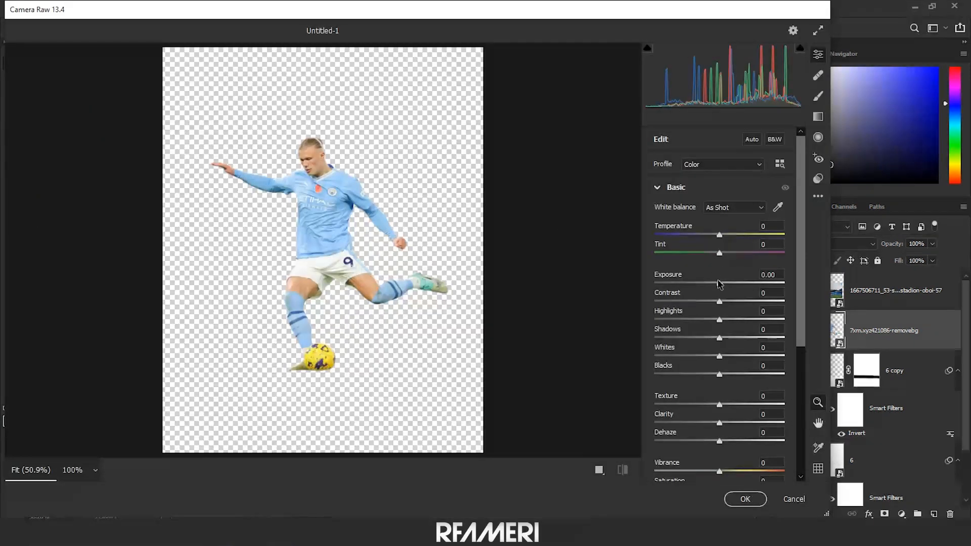
drag(720, 283, 730, 303)
drag(719, 320, 677, 322)
drag(719, 338, 691, 341)
drag(719, 357, 683, 358)
drag(744, 402, 764, 424)
drag(676, 320, 680, 357)
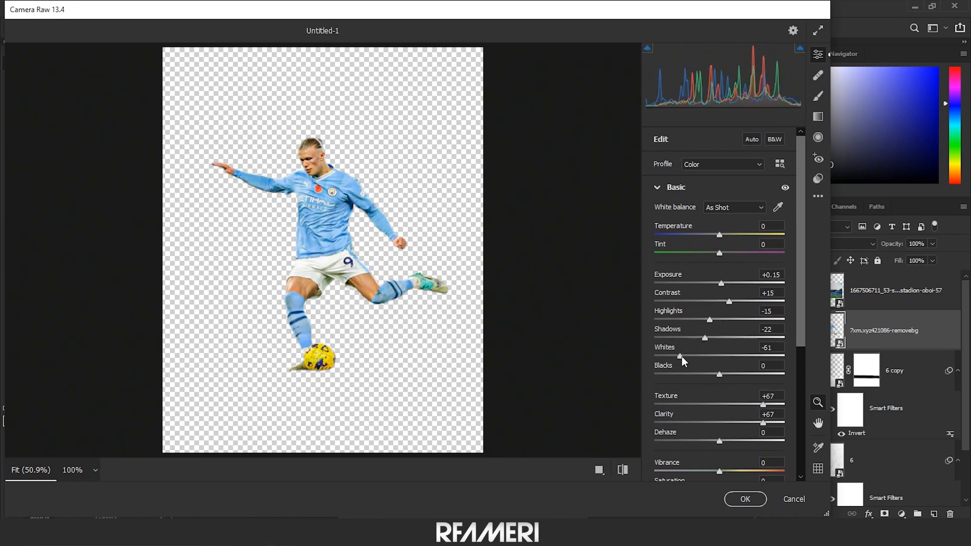
- Fine-tune the player's vibrance and saturation slightly and apply the Camera Raw filter
scroll(729, 423, down, 1)
drag(720, 414, 729, 432)
drag(711, 413, 712, 415)
drag(729, 432, 717, 431)
click(746, 500)
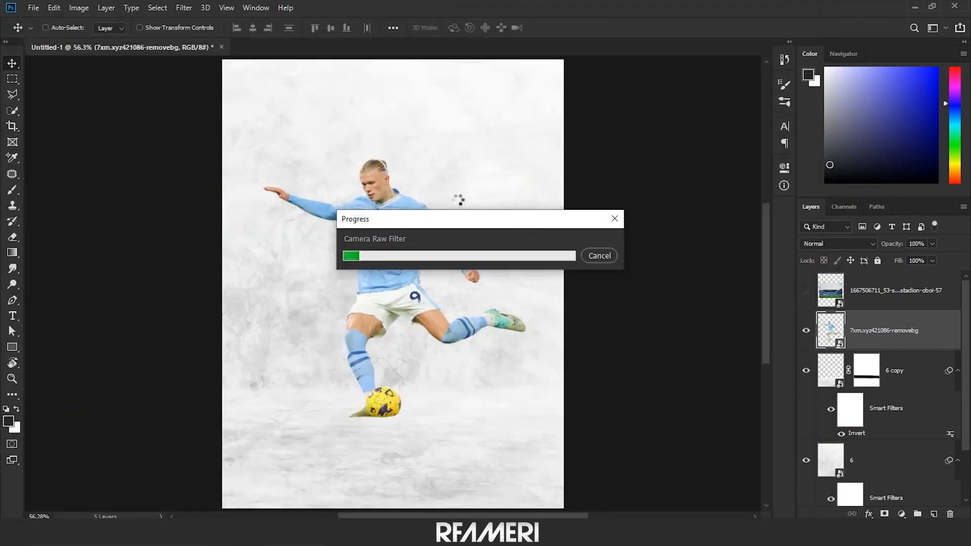
- Add a Black & White adjustment layer clipped to the player and adjust its colour sliders for much brighter tones
key(z)
drag(406, 186, 428, 187)
right_click(428, 187)
click(447, 195)
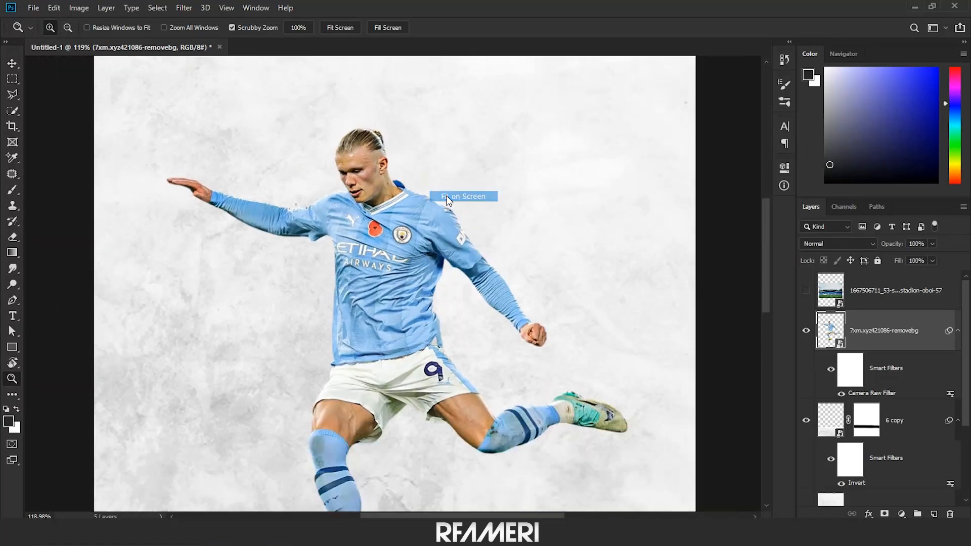
scroll(862, 315, down, 1)
click(901, 514)
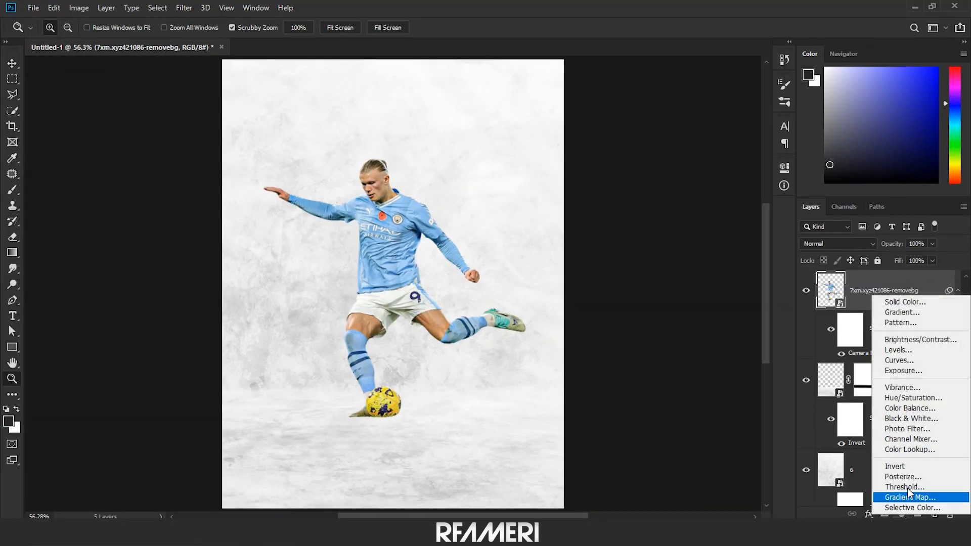
click(919, 423)
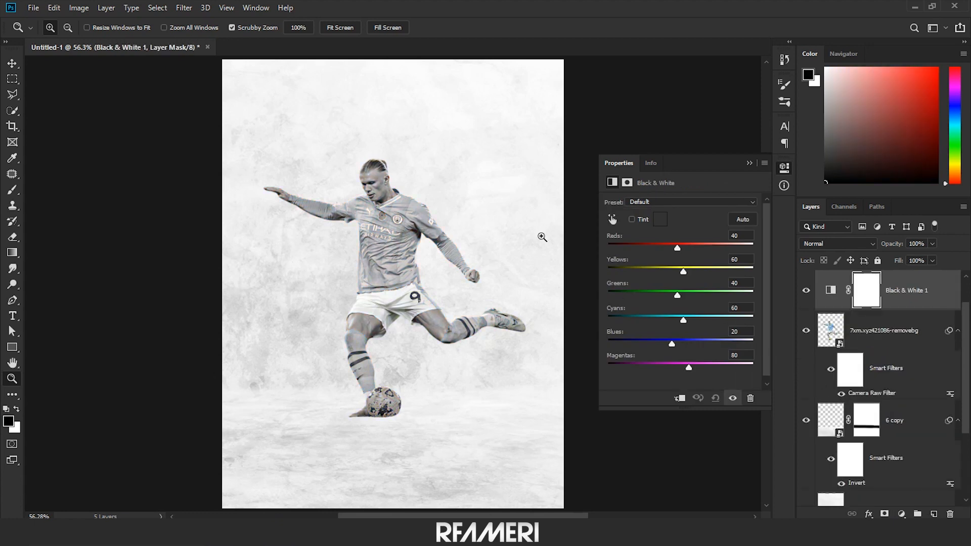
click(679, 400)
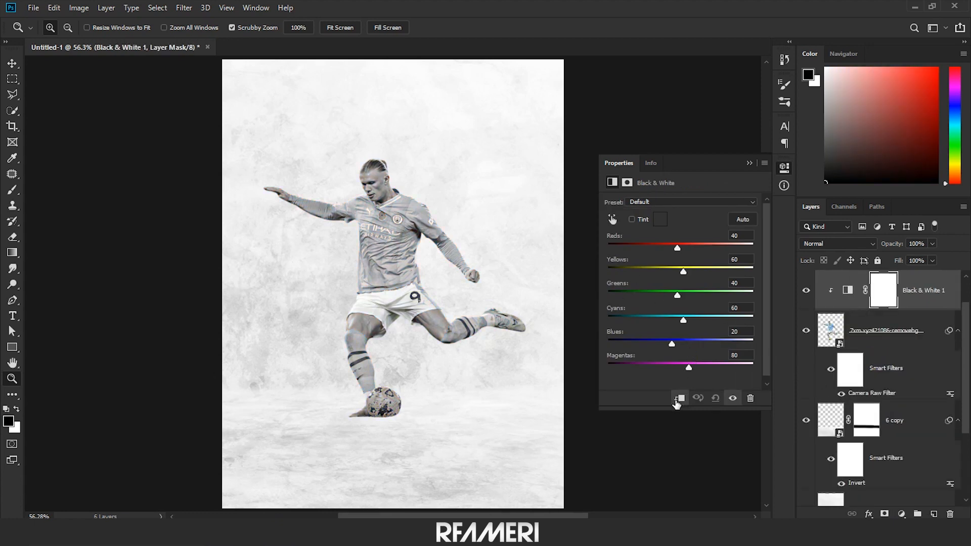
drag(691, 244, 703, 367)
click(749, 163)
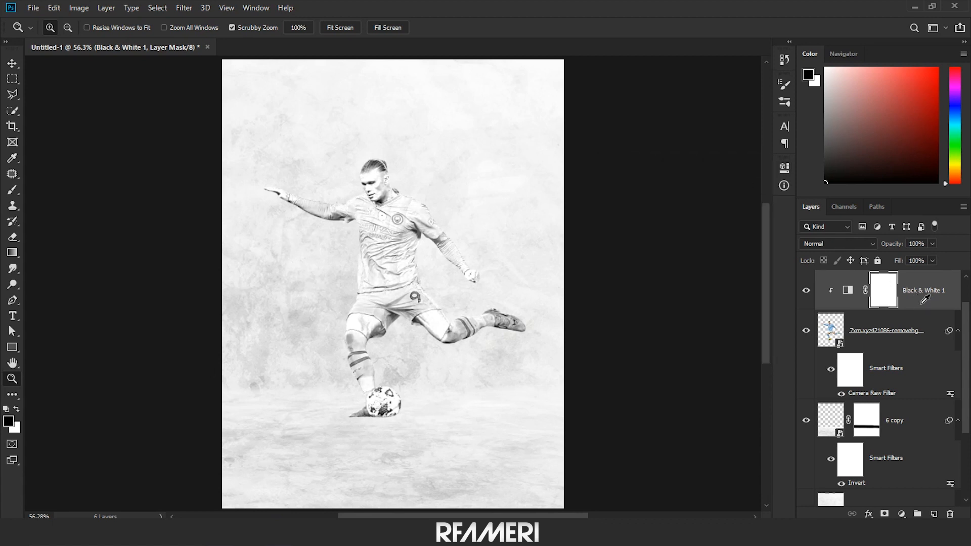
- Split the Black & White layer's Blend If underlying shadow slider to 74 / 175 and apply the blending options
double_click(902, 298)
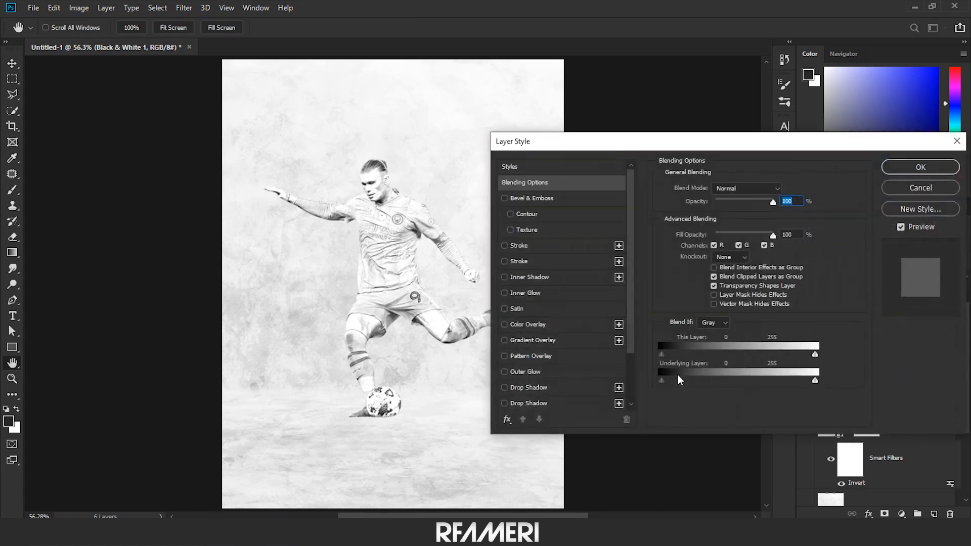
drag(665, 380, 693, 381)
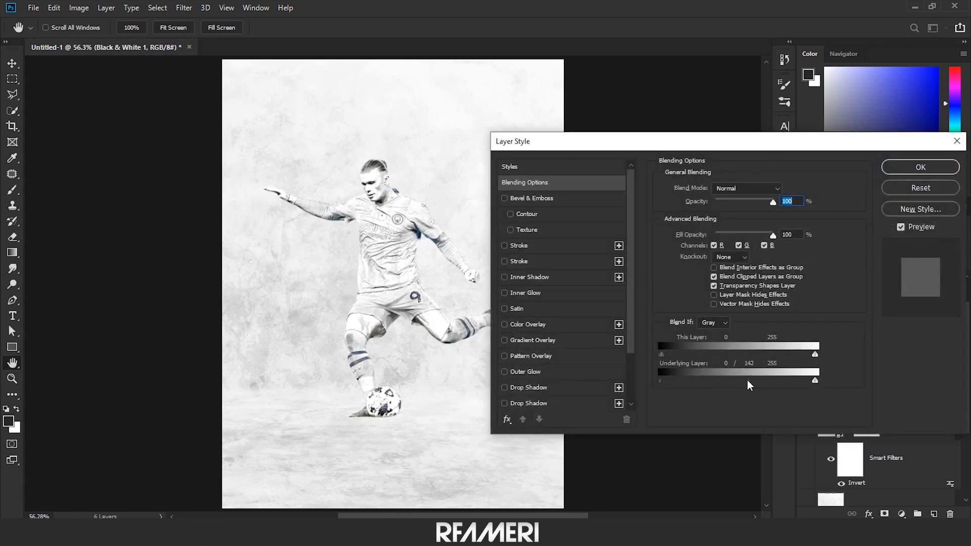
mouse_move(724, 381)
mouse_down()
mouse_move(707, 380)
mouse_move(772, 379)
mouse_move(706, 382)
mouse_up()
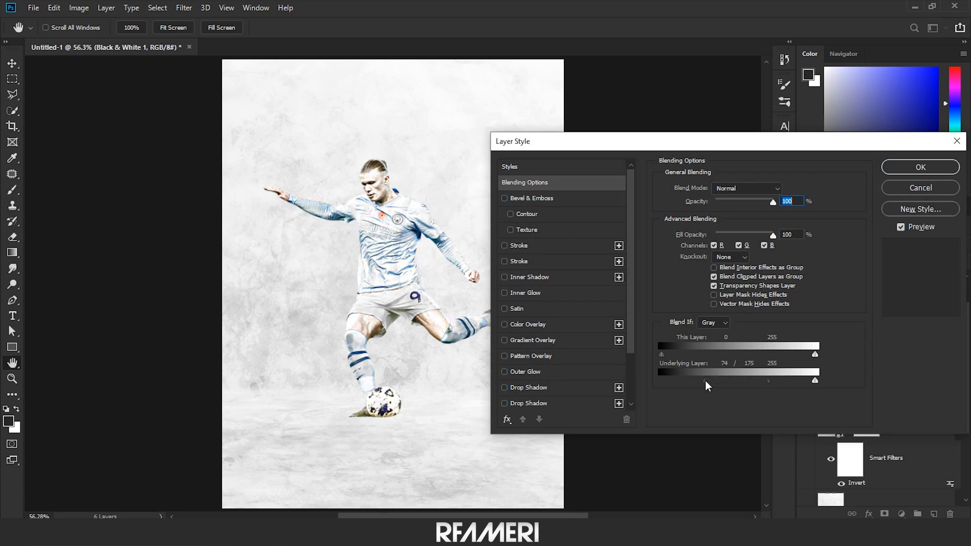
click(905, 169)
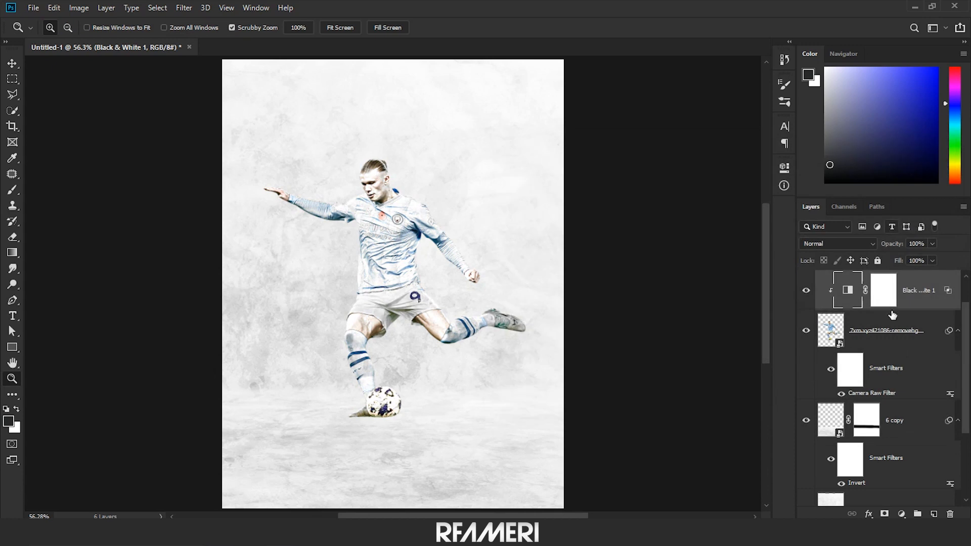
- Add a clipped Curves adjustment directly above the player, mapping midtone input 129 to 53 and white input 255 to 221
click(894, 330)
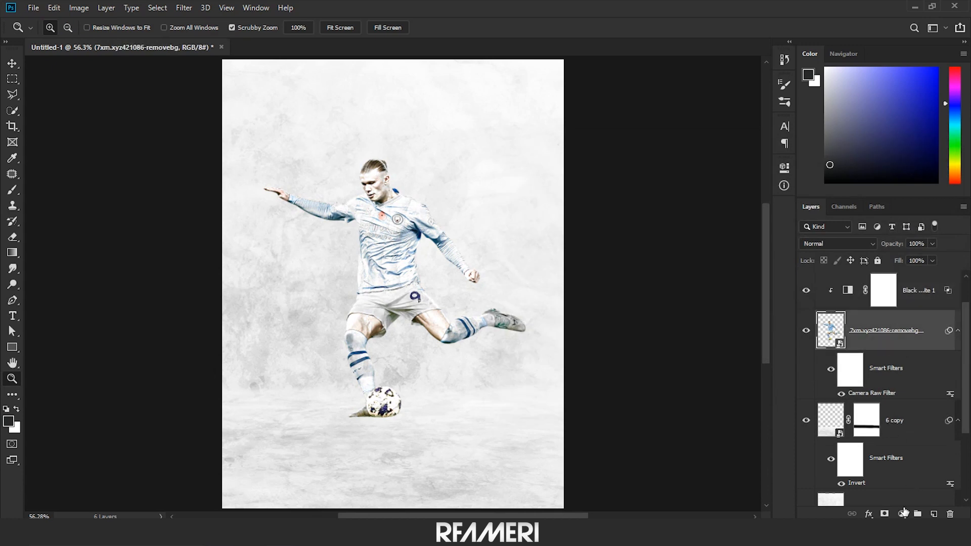
click(903, 514)
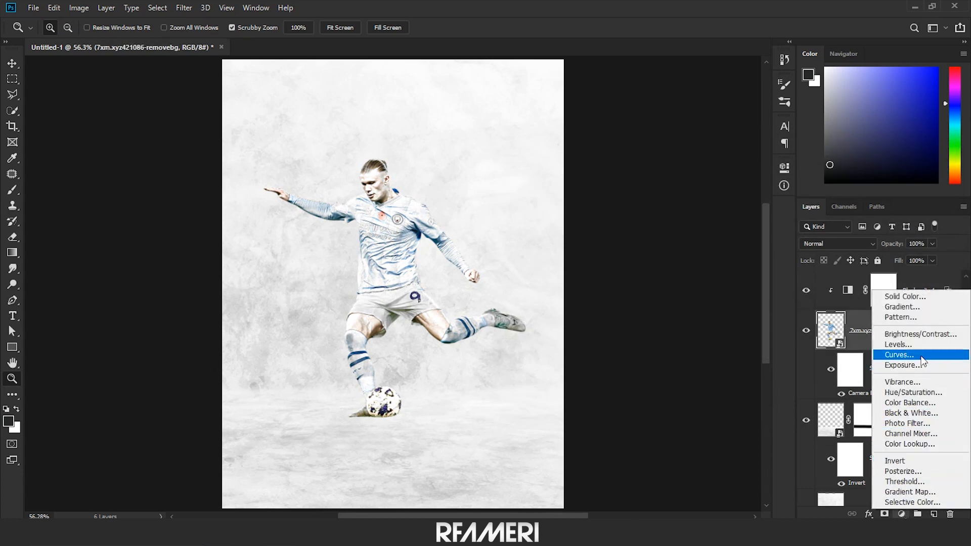
click(899, 356)
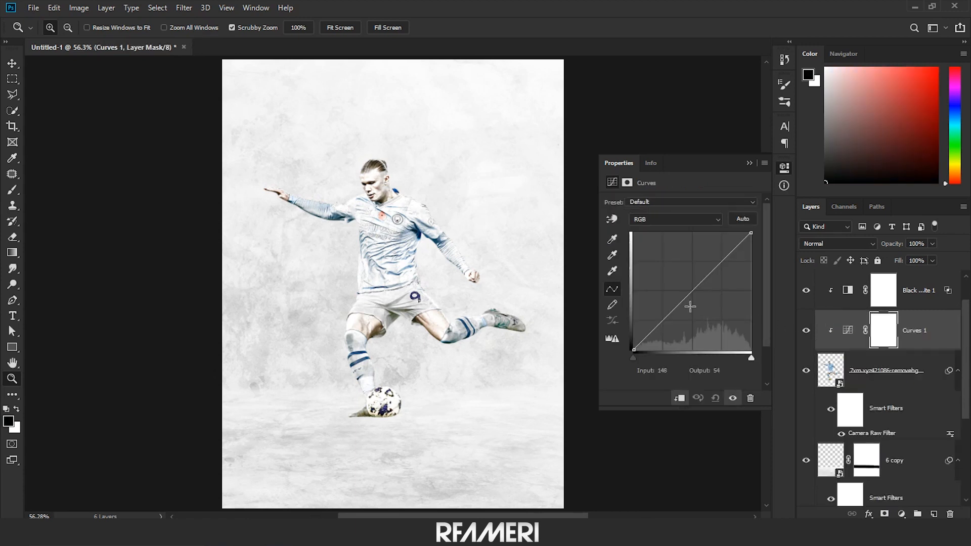
drag(677, 304, 691, 324)
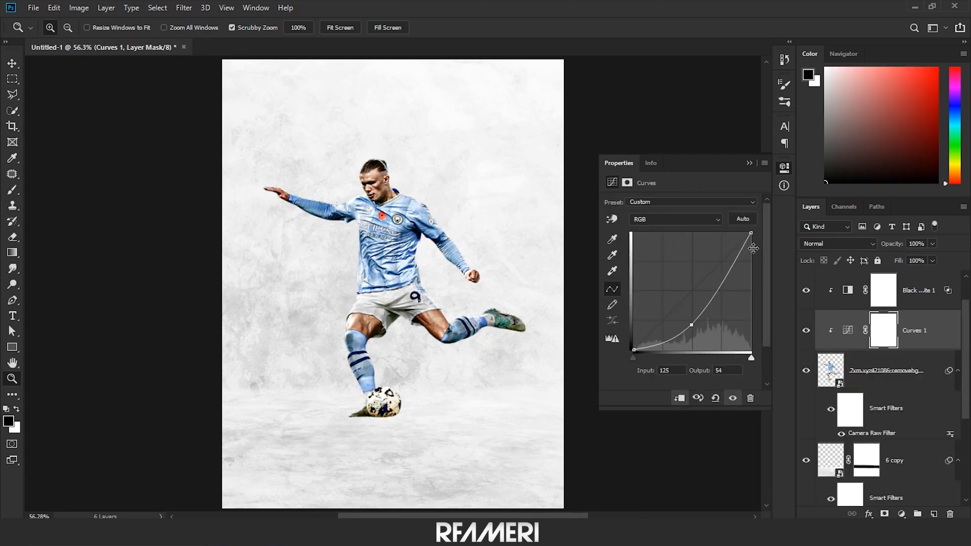
mouse_move(759, 280)
mouse_down()
mouse_move(760, 257)
mouse_move(765, 265)
mouse_up()
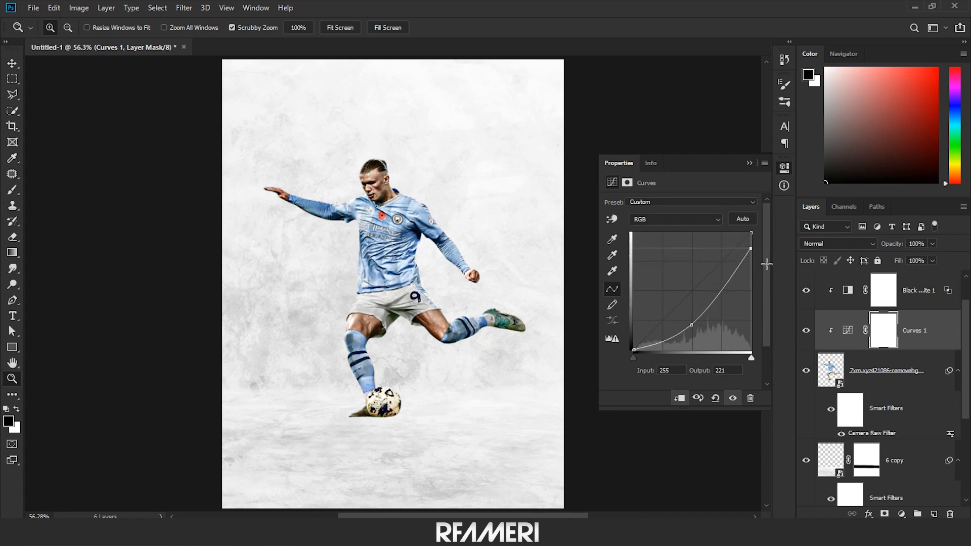
drag(694, 326, 696, 327)
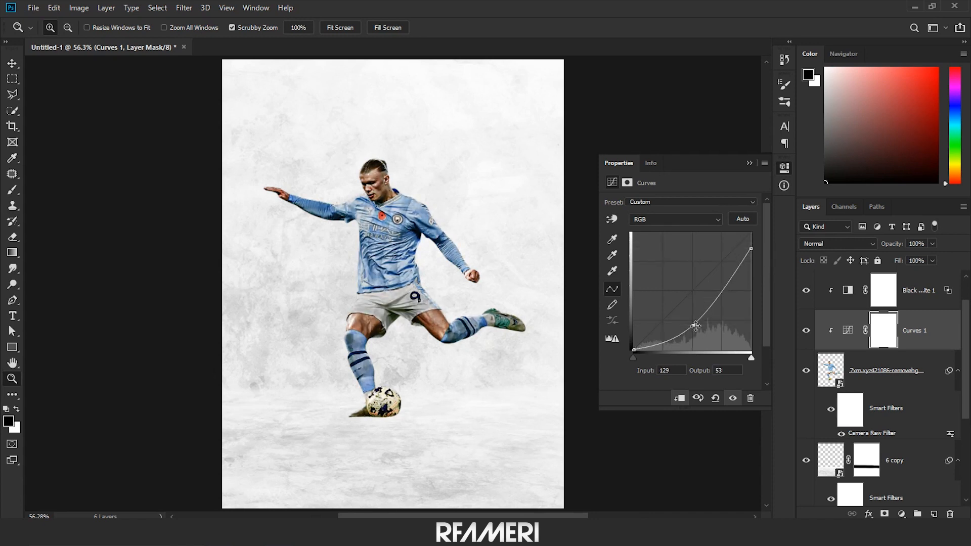
click(751, 163)
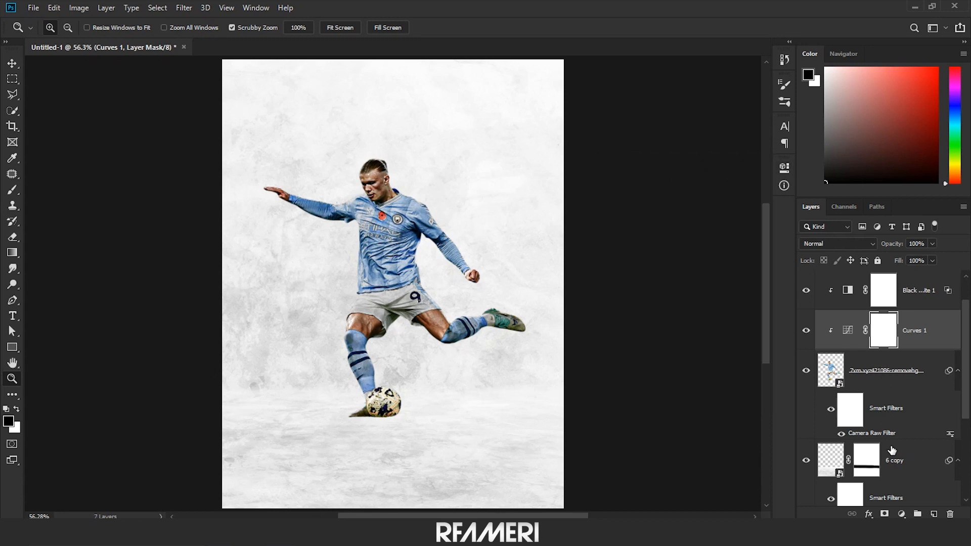
- Add an Exposure adjustment above the 6 copy floor layer, set the exposure to -12.33, and invert its mask to black
click(893, 452)
click(903, 514)
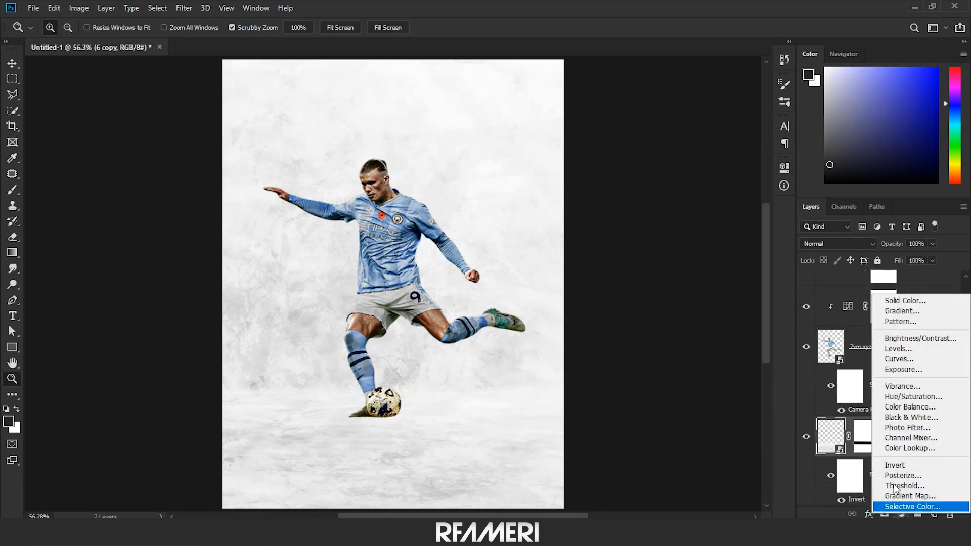
click(922, 370)
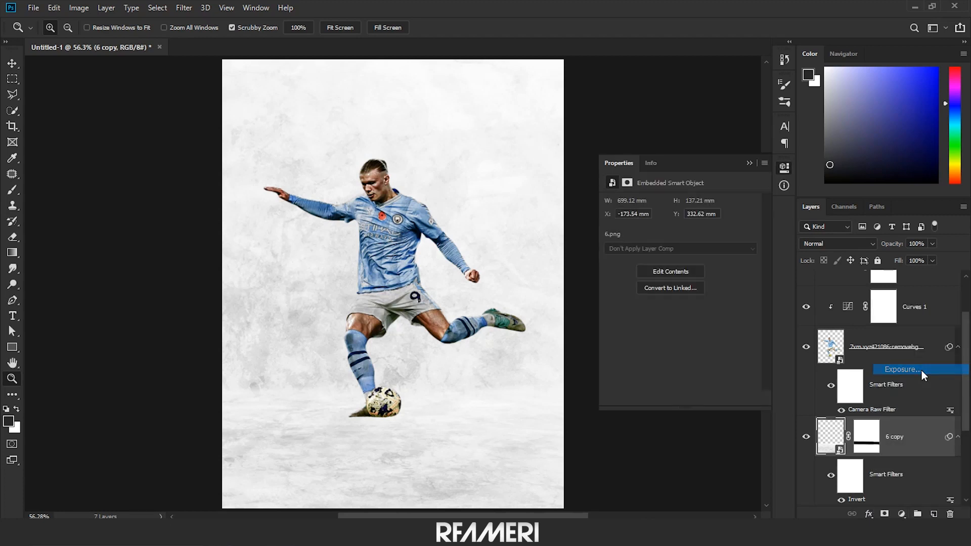
click(621, 231)
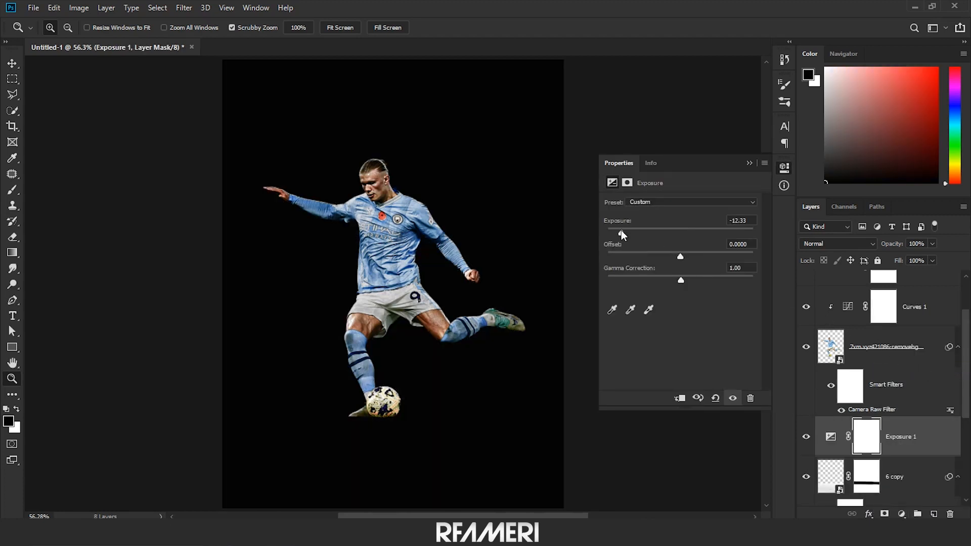
click(749, 163)
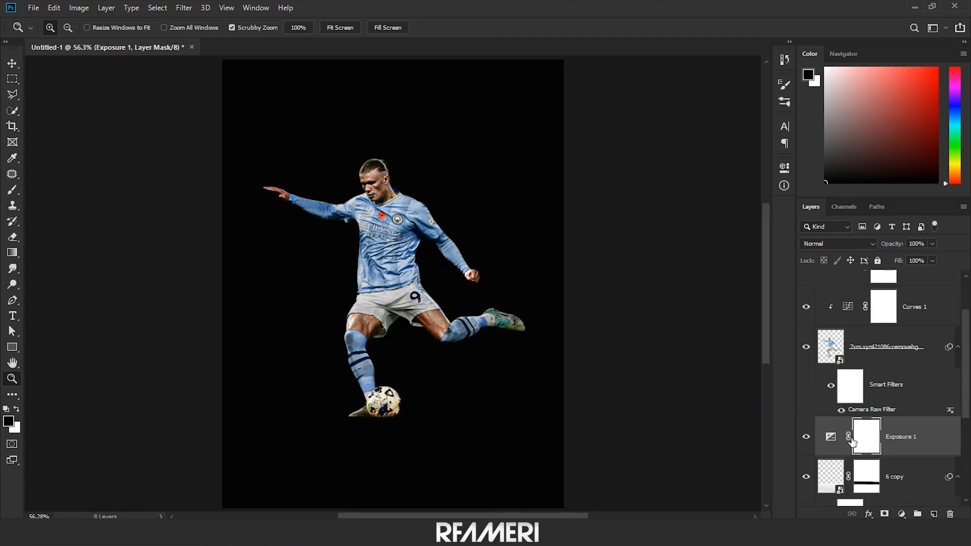
key(ctrl+i)
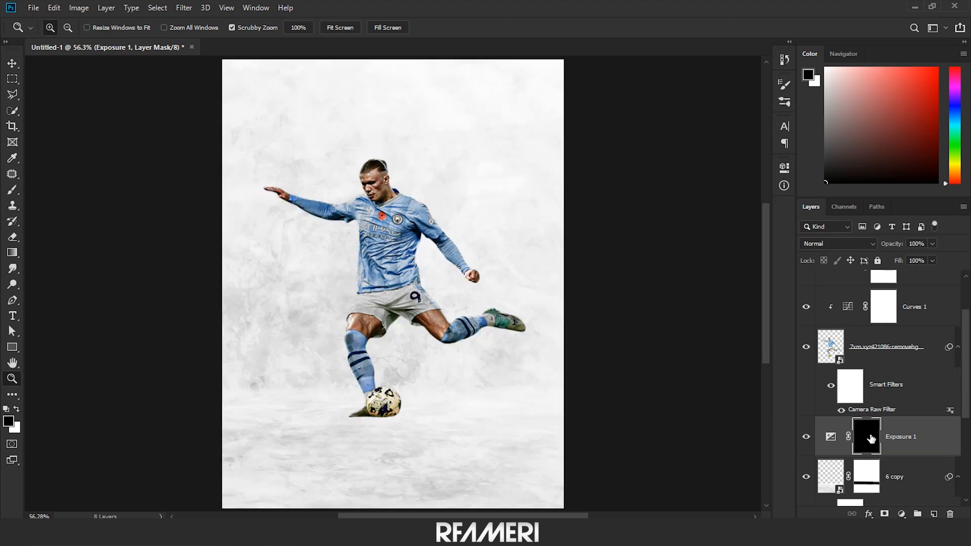
- Set up a flattened Soft Round brush with 0% hardness and reduce its flow to 13% for painting the floor shadow
click(12, 190)
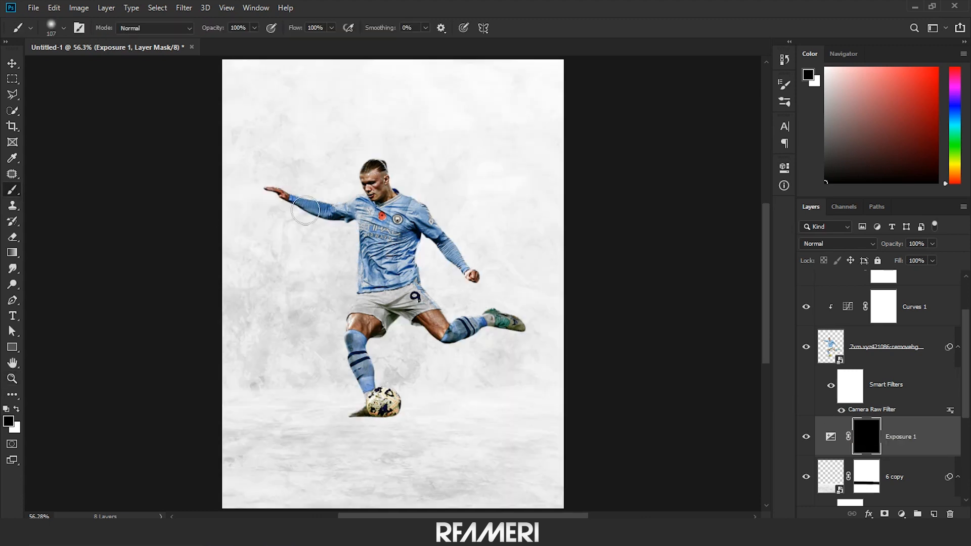
right_click(344, 147)
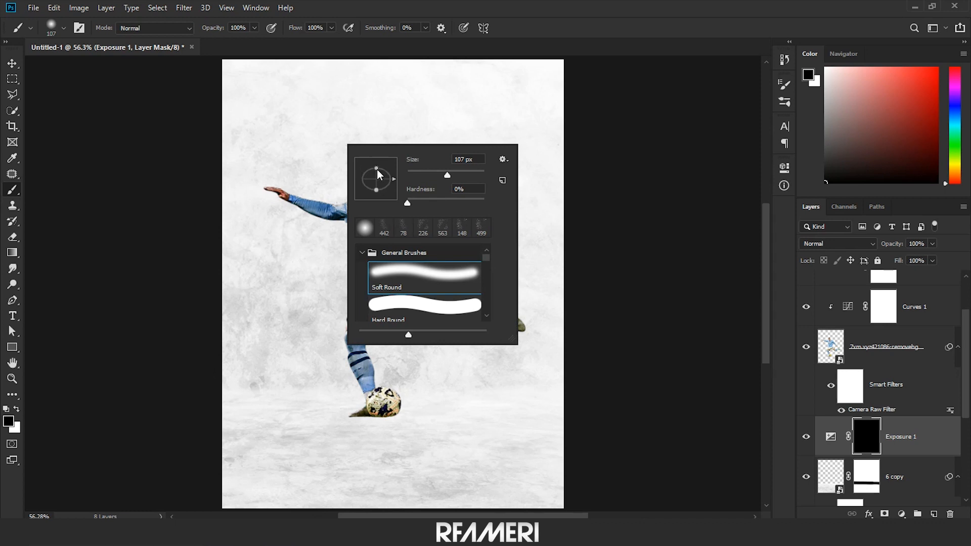
drag(466, 173, 474, 174)
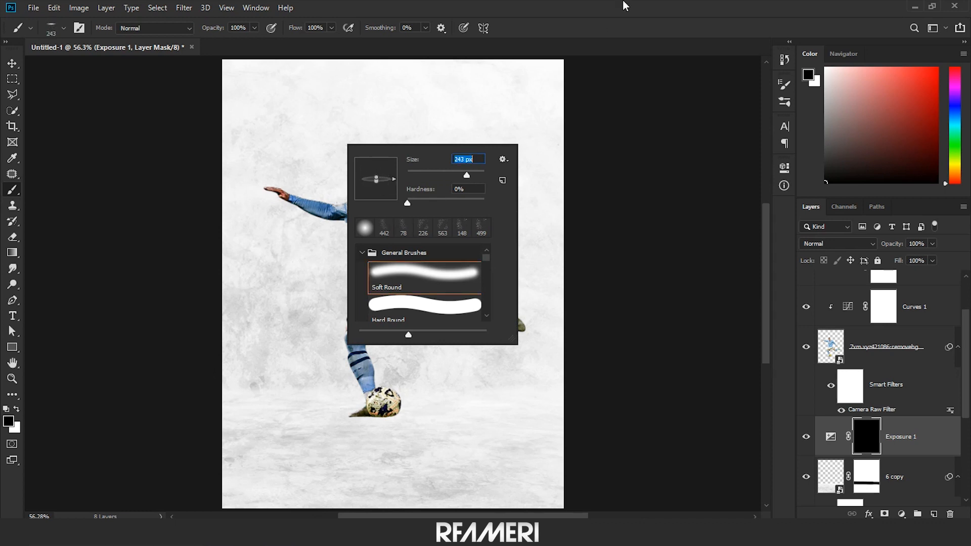
click(546, 17)
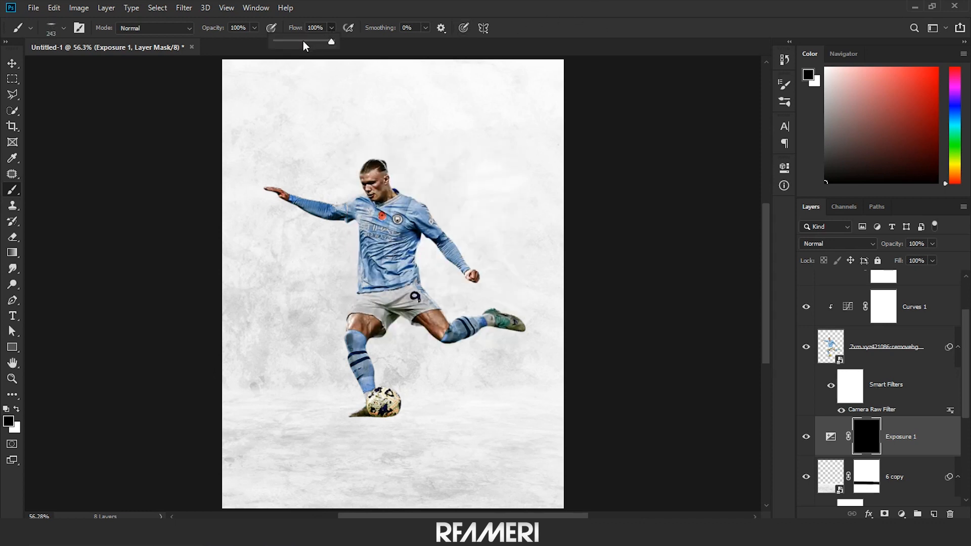
drag(285, 43, 280, 42)
mouse_move(390, 348)
mouse_down()
mouse_move(389, 289)
mouse_move(404, 311)
mouse_move(481, 334)
mouse_move(360, 349)
mouse_up()
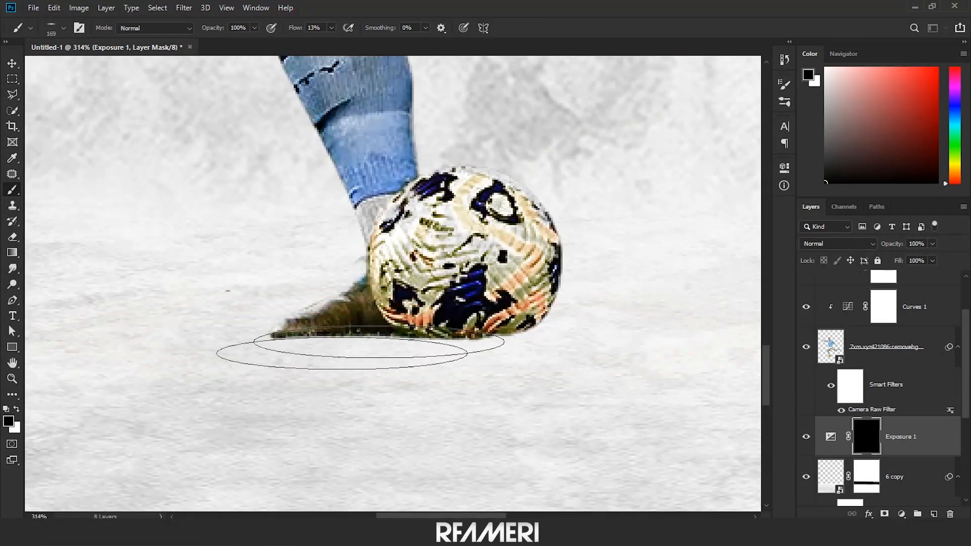
- Paint white on the Exposure mask with a 200 px brush to build a contact shadow beneath the standing boot and ball
click(17, 409)
key(bracketright)
key(bracketright)
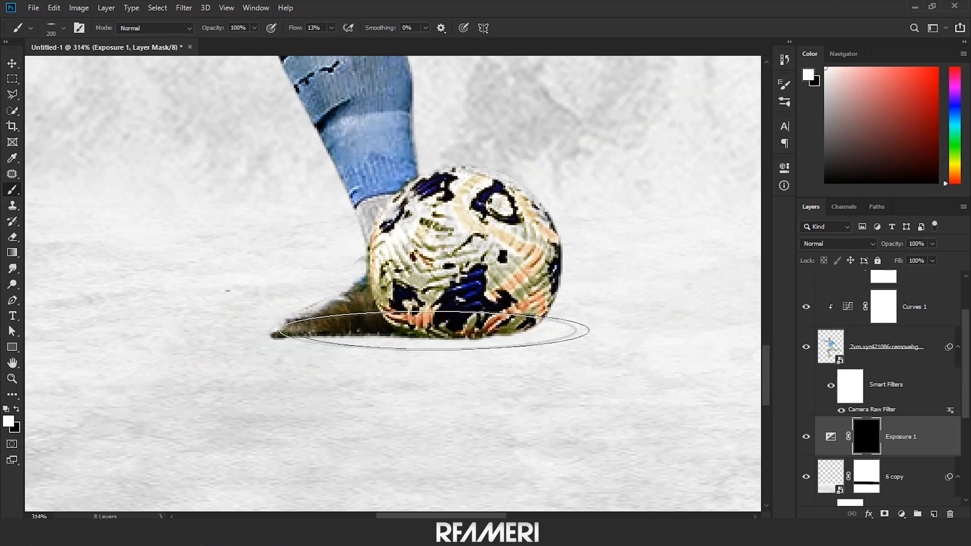
drag(384, 335, 521, 335)
drag(534, 353, 289, 364)
mouse_move(275, 409)
mouse_down()
mouse_move(244, 409)
mouse_move(268, 382)
mouse_up()
drag(269, 382, 554, 377)
mouse_move(554, 377)
mouse_down()
mouse_move(243, 380)
mouse_move(282, 379)
mouse_up()
scroll(334, 378, down, 5)
scroll(404, 400, up, 2)
- Soften and trim the edges of the floor shadow by painting black on the Exposure mask with a larger brush
key(x)
key(bracketright)
key(bracketright)
key(bracketright)
key(bracketright)
key(bracketright)
scroll(424, 394, up, 5)
key(bracketleft)
key(bracketleft)
key(bracketleft)
drag(471, 407, 207, 407)
mouse_move(553, 429)
mouse_down()
mouse_move(256, 439)
mouse_move(413, 429)
mouse_up()
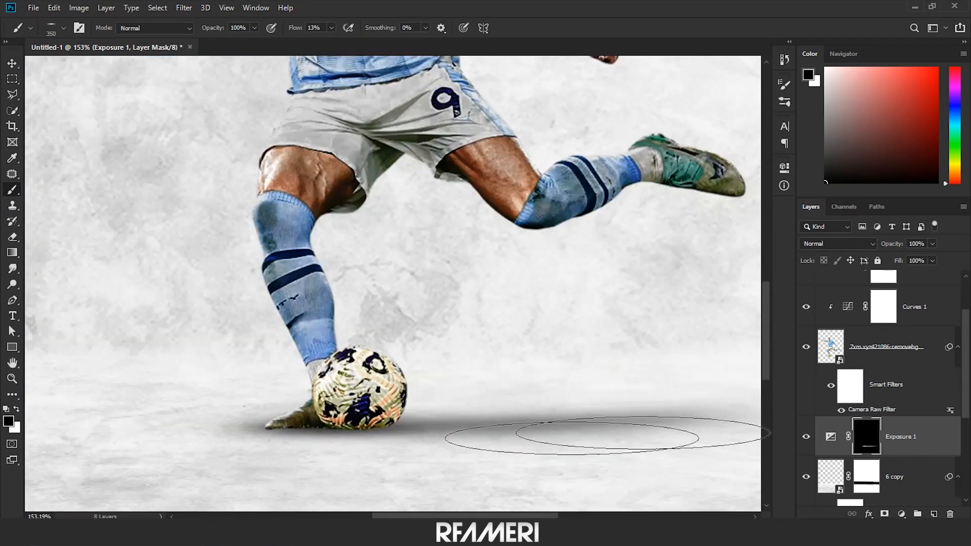
- Try to paint a second floor shadow in white beneath the raised foot, and undo those strokes
key(x)
drag(642, 430, 613, 418)
key(bracketleft)
key(bracketleft)
key(bracketleft)
key(bracketleft)
key(bracketleft)
scroll(539, 388, down, 10)
scroll(538, 394, up, 8)
key(bracketright)
key(bracketright)
key(bracketright)
drag(627, 382, 601, 382)
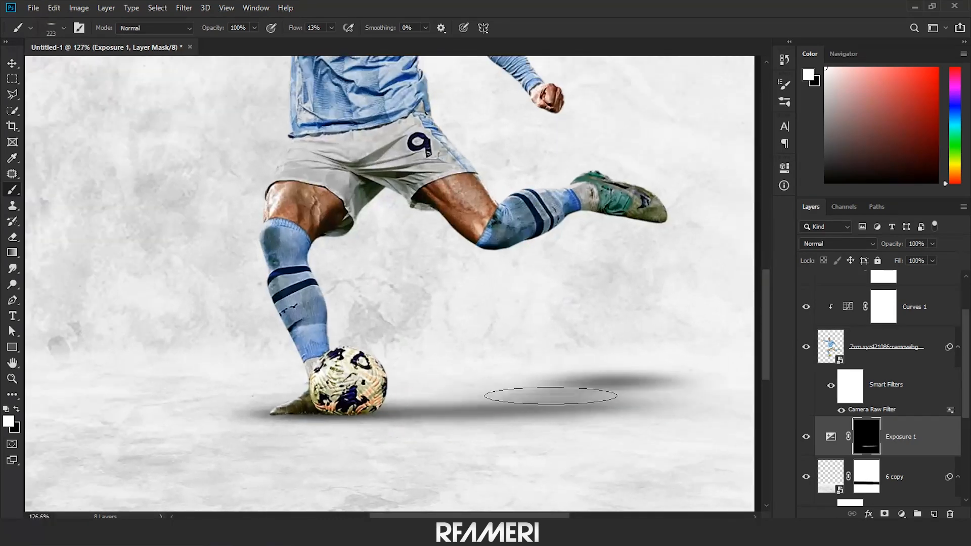
key(ctrl+z)
key(ctrl+z)
- Fade the upper and lower edges of the long floor shadow with an enlarged black brush on the Exposure mask
key(bracketright)
key(bracketright)
key(x)
drag(540, 396, 459, 397)
drag(472, 438, 393, 434)
scroll(383, 344, down, 10)
key(bracketright)
key(bracketright)
key(bracketright)
key(bracketright)
key(bracketright)
key(bracketright)
key(bracketright)
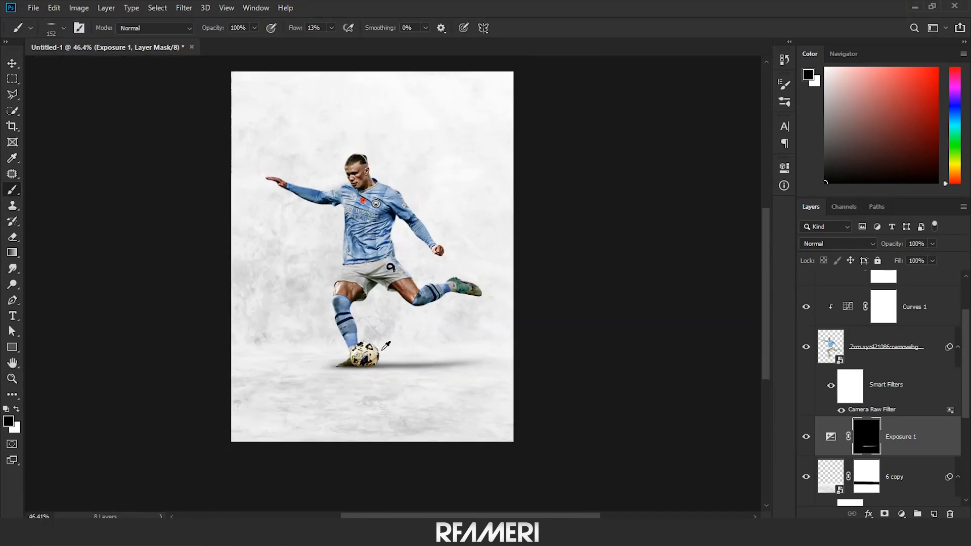
scroll(574, 364, up, 2)
key(bracketleft)
key(bracketleft)
- Select the Curves 1 mask and restore the Soft Round brush to a fully round tip of about 59 px
scroll(886, 376, up, 3)
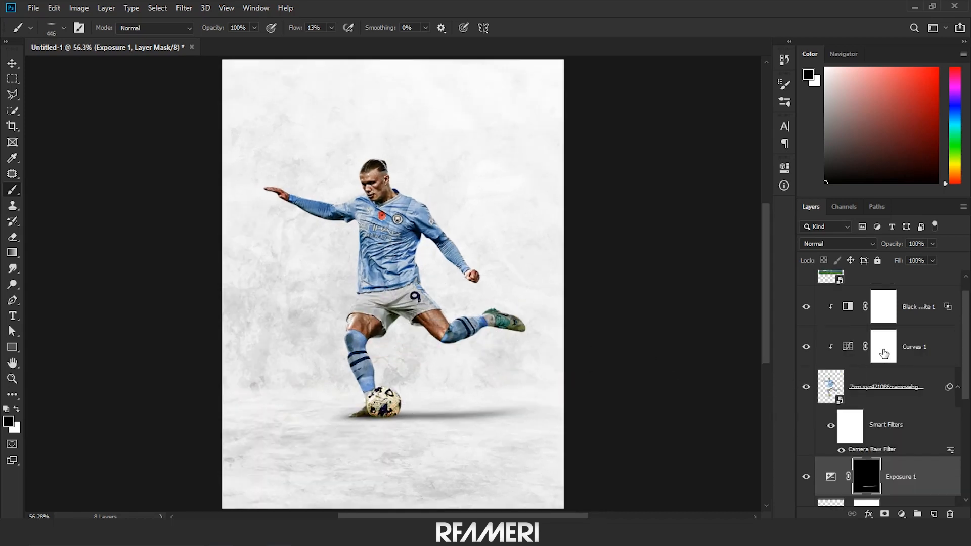
click(886, 377)
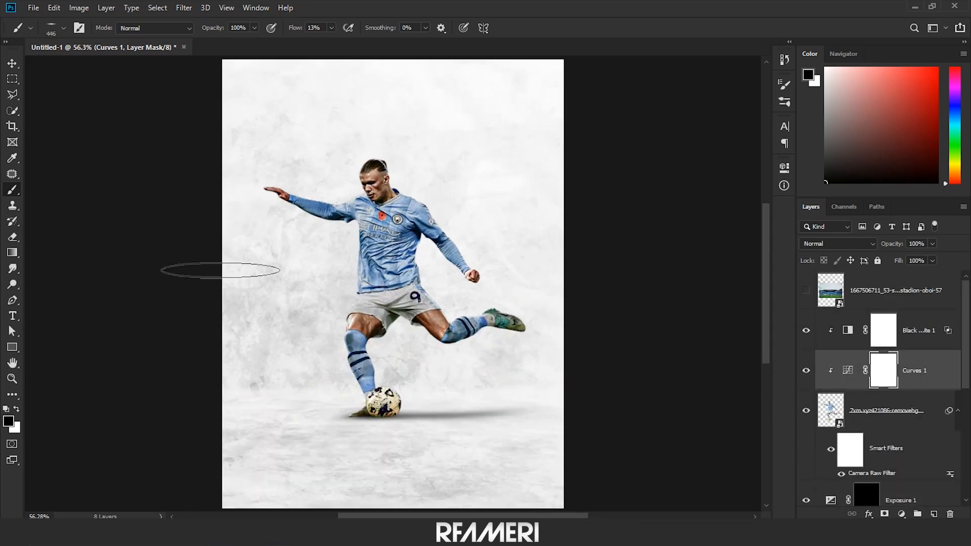
right_click(375, 263)
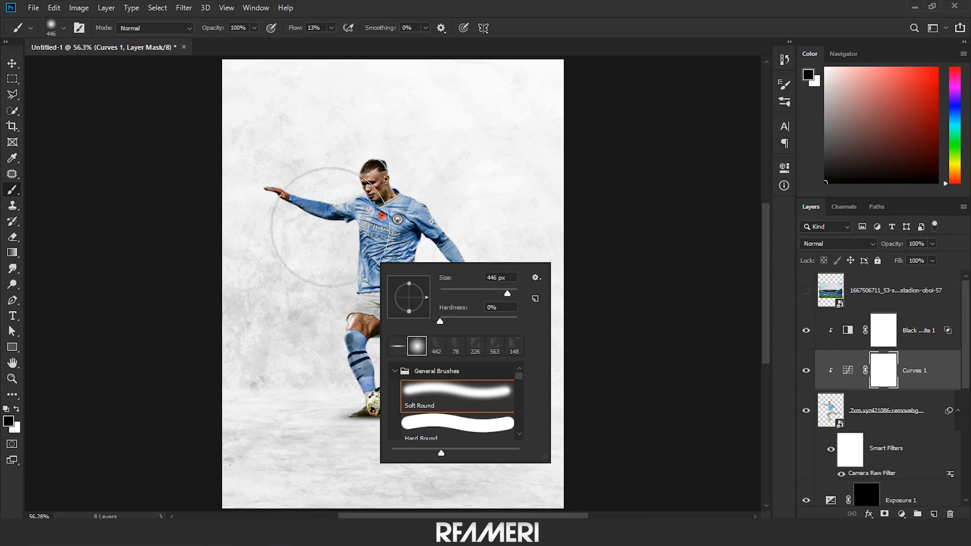
drag(330, 227, 287, 234)
scroll(404, 348, up, 6)
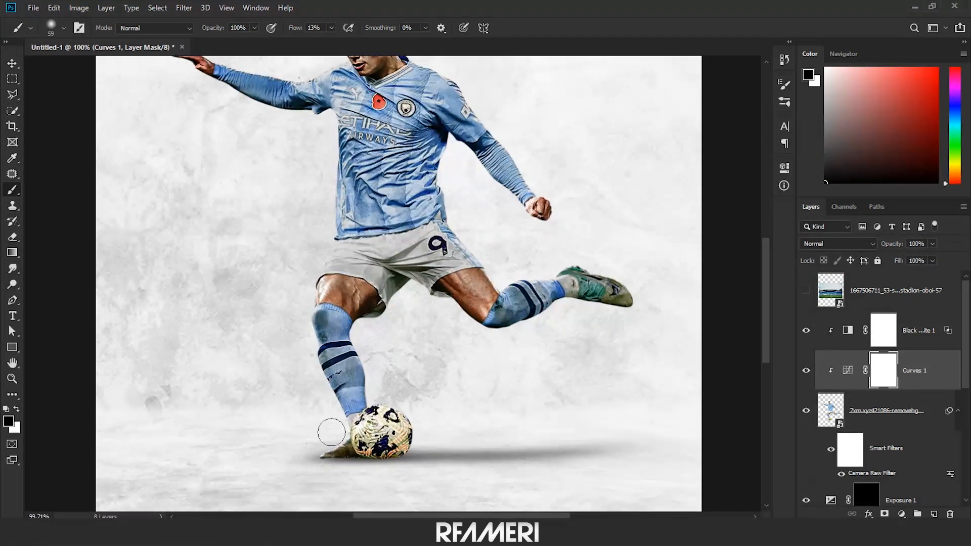
scroll(349, 385, down, 2)
scroll(323, 322, up, 5)
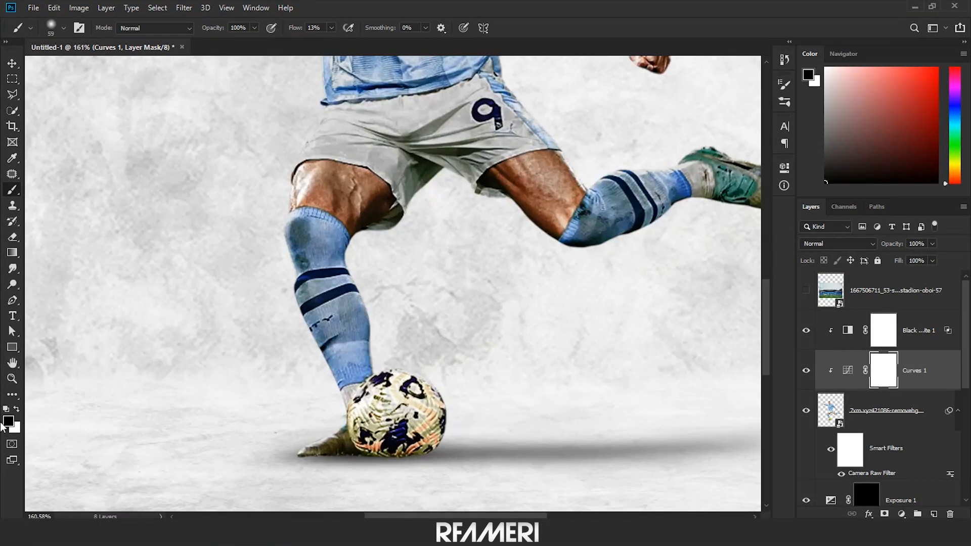
- Paint black on the Curves 1 mask along the outer side of the standing leg and shorts to bring out highlights
drag(261, 270, 238, 348)
drag(327, 268, 299, 263)
scroll(299, 262, up, 5)
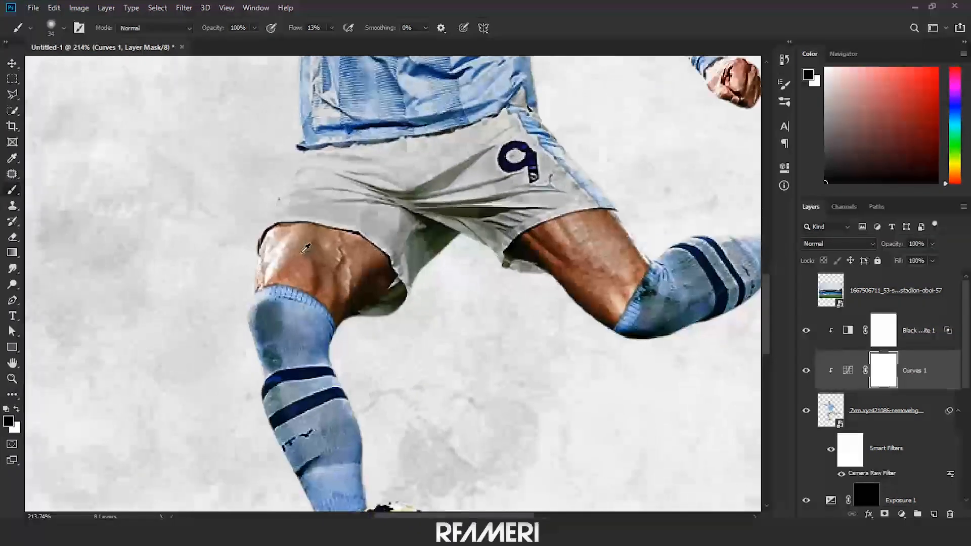
drag(291, 225, 282, 306)
drag(308, 235, 318, 234)
mouse_move(282, 305)
mouse_down()
mouse_move(251, 382)
mouse_move(278, 189)
mouse_up()
drag(257, 200, 298, 349)
mouse_move(258, 231)
mouse_down()
mouse_move(305, 408)
mouse_move(264, 251)
mouse_up()
mouse_move(319, 273)
mouse_down()
mouse_move(280, 335)
mouse_move(298, 349)
mouse_move(237, 365)
mouse_up()
drag(289, 142, 370, 413)
drag(280, 299, 310, 470)
- Brighten the outer side of the shirt by painting black on the Curves 1 mask along the torso
scroll(405, 314, down, 5)
scroll(318, 202, up, 3)
drag(317, 202, 315, 395)
mouse_move(315, 394)
mouse_down()
mouse_move(324, 395)
mouse_move(375, 294)
mouse_up()
mouse_move(380, 274)
mouse_down()
mouse_move(371, 432)
mouse_move(371, 308)
mouse_up()
mouse_move(415, 341)
mouse_down()
mouse_move(400, 342)
mouse_move(426, 343)
mouse_up()
scroll(402, 343, up, 3)
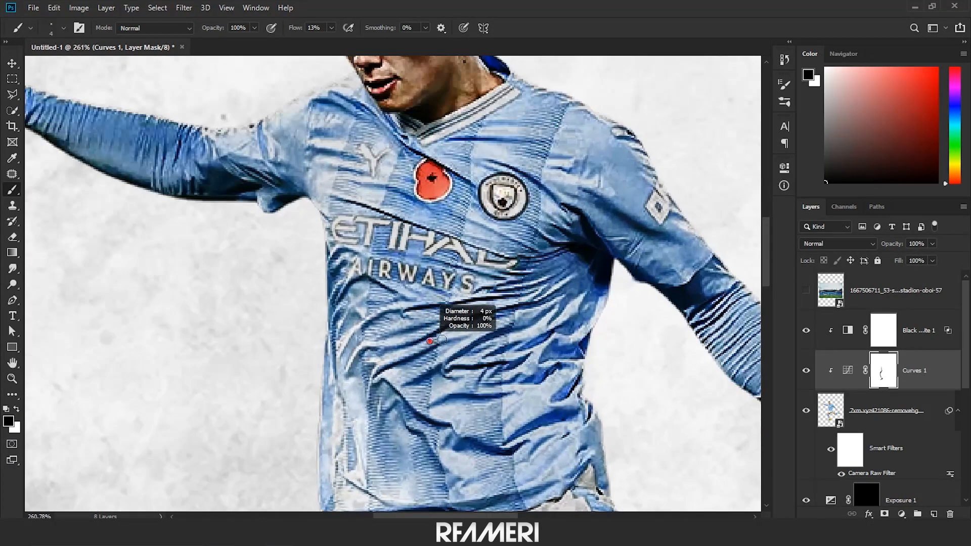
- Paint fine highlights in black on the Curves 1 mask along the shirt folds and the outstretched sleeve's upper edge
drag(373, 362, 438, 319)
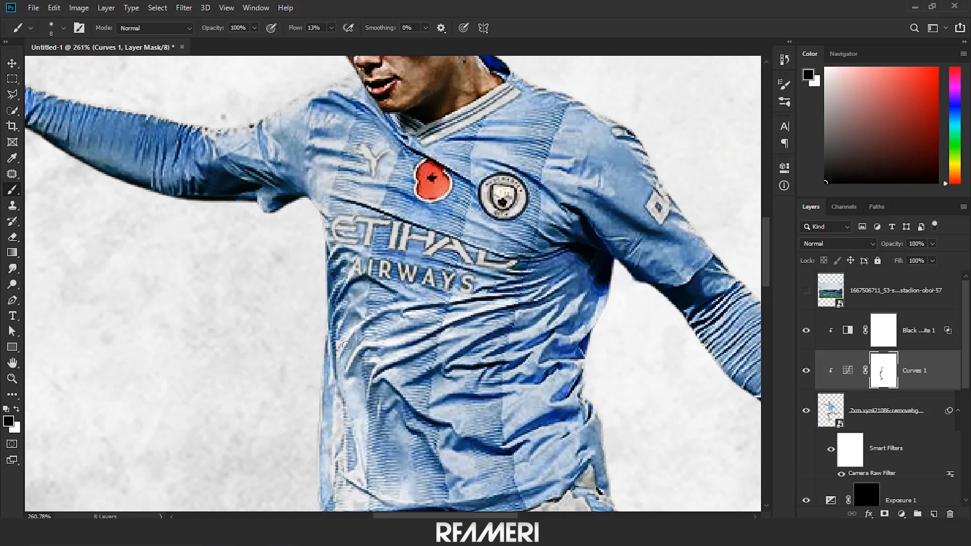
drag(360, 318, 377, 382)
drag(376, 320, 401, 320)
mouse_move(360, 284)
mouse_down()
mouse_move(345, 232)
mouse_move(387, 276)
mouse_move(418, 390)
mouse_up()
scroll(419, 339, down, 5)
mouse_move(412, 397)
mouse_down()
mouse_move(405, 361)
mouse_move(365, 352)
mouse_move(389, 396)
mouse_up()
scroll(389, 390, up, 5)
drag(395, 380, 375, 379)
mouse_move(294, 399)
mouse_down()
mouse_move(391, 422)
mouse_move(237, 392)
mouse_move(134, 357)
mouse_move(431, 421)
mouse_up()
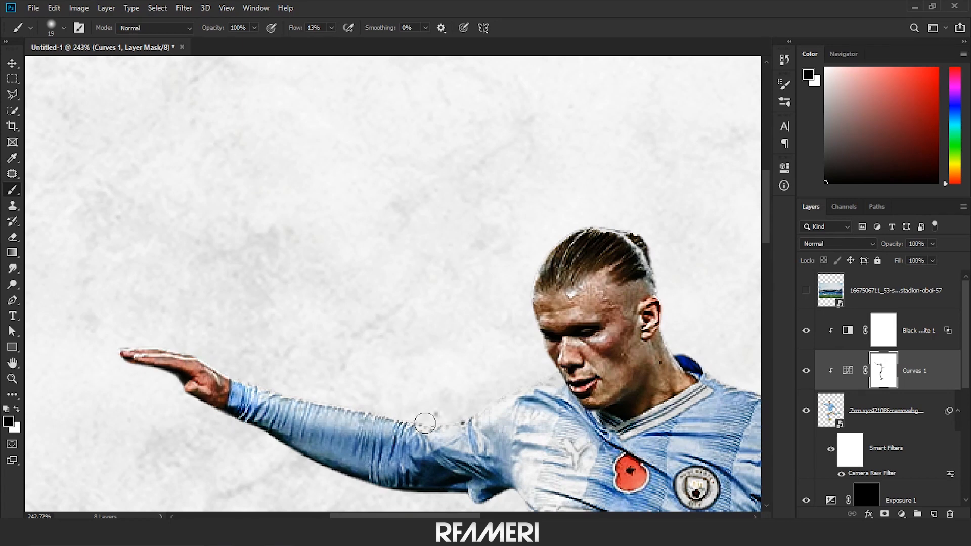
- Brighten the player's forehead and cheek by painting black on the Curves 1 mask with a small soft brush
key(x)
scroll(420, 273, up, 3)
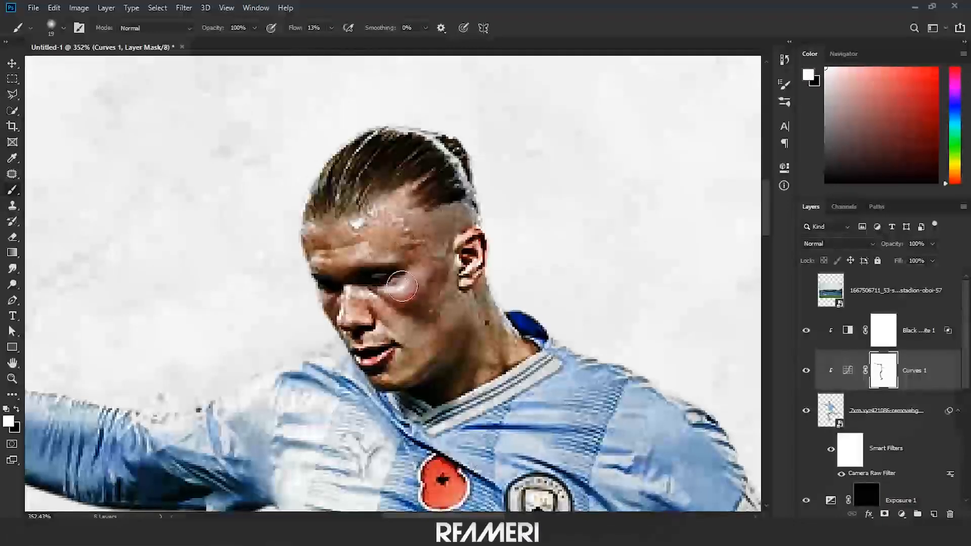
drag(437, 266, 410, 268)
mouse_move(408, 236)
mouse_down()
mouse_move(426, 245)
mouse_move(307, 237)
mouse_up()
scroll(307, 238, down, 2)
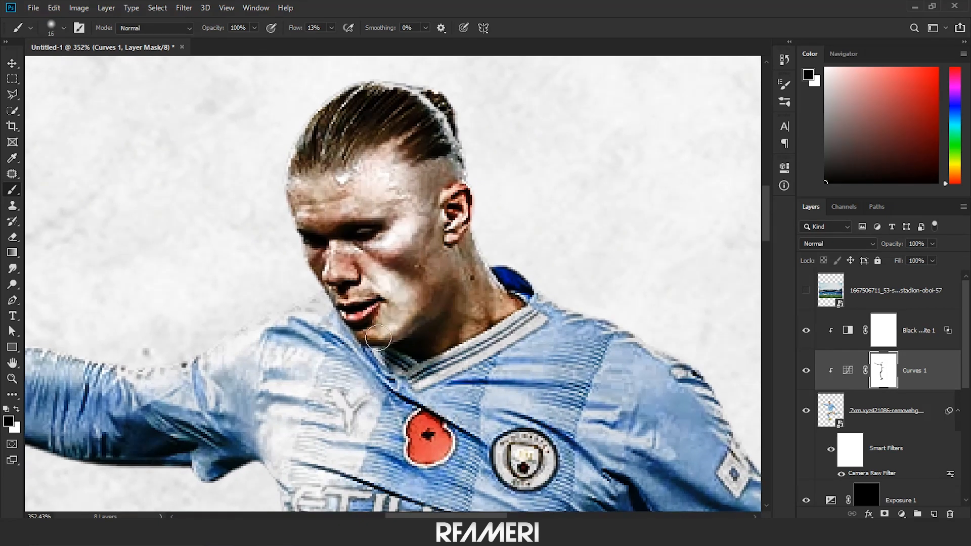
- Tone down the excess highlights on the cheek and jaw by painting white on the Curves 1 mask
key(x)
drag(419, 289, 384, 236)
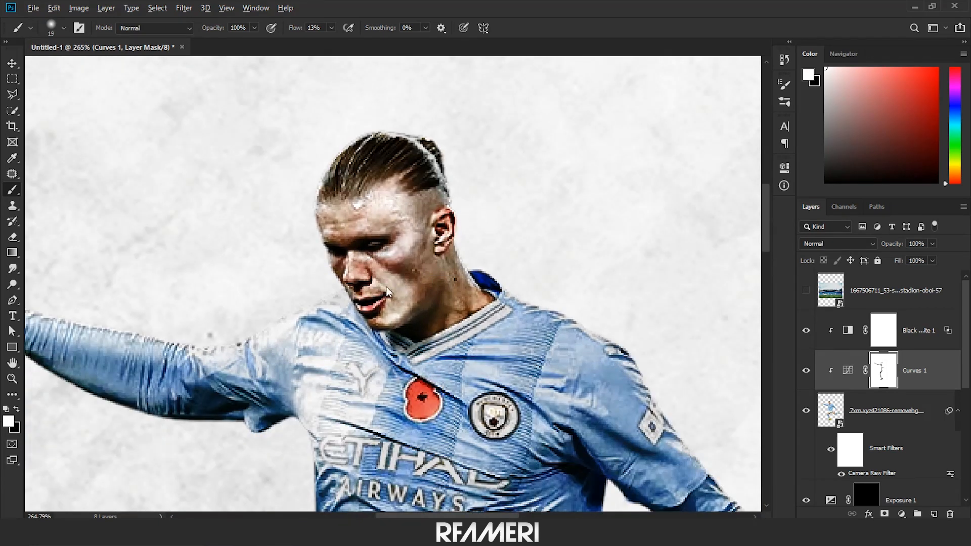
drag(387, 291, 399, 326)
mouse_move(422, 271)
mouse_down()
mouse_move(416, 343)
mouse_move(431, 278)
mouse_move(421, 279)
mouse_up()
- Paint highlights on the side of the neck in black on the Curves 1 mask with a 10 px brush
key(x)
scroll(450, 364, up, 4)
drag(456, 308, 423, 242)
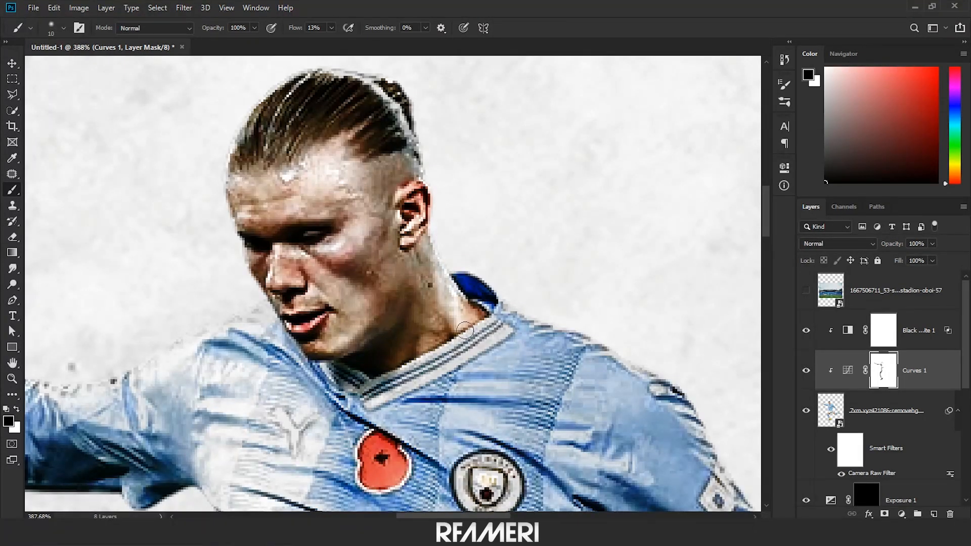
drag(431, 313, 419, 318)
scroll(421, 286, down, 4)
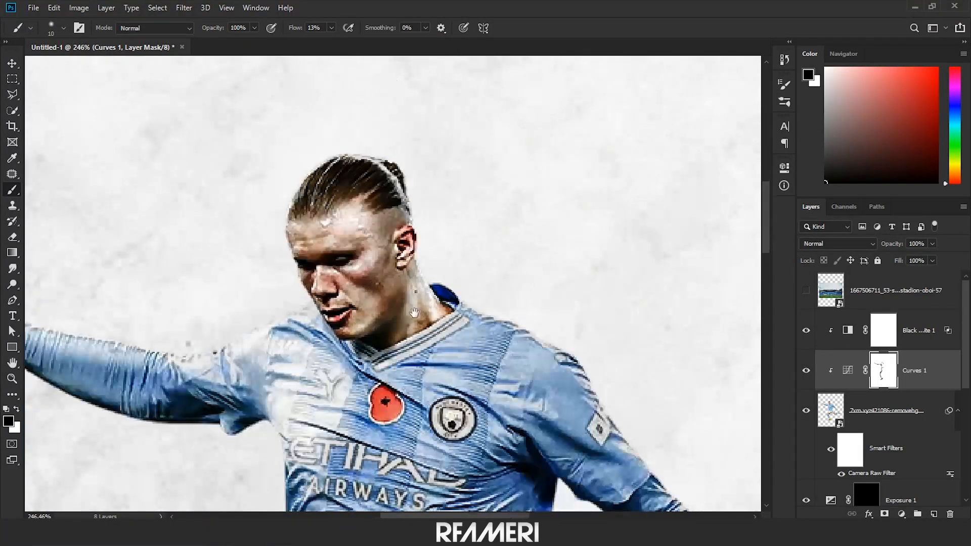
scroll(439, 288, down, 2)
- Refine the nose and forehead highlights on the Curves 1 mask, alternating black and white with small soft brushes
key(x)
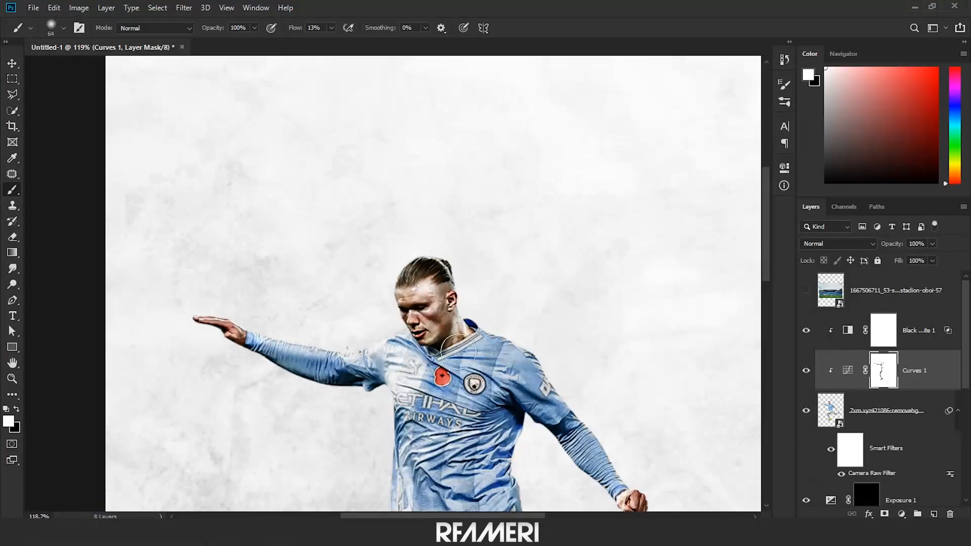
key(x)
drag(501, 352, 479, 275)
scroll(383, 261, up, 3)
key(bracketleft)
key(bracketleft)
key(bracketleft)
key(bracketleft)
key(bracketleft)
key(bracketleft)
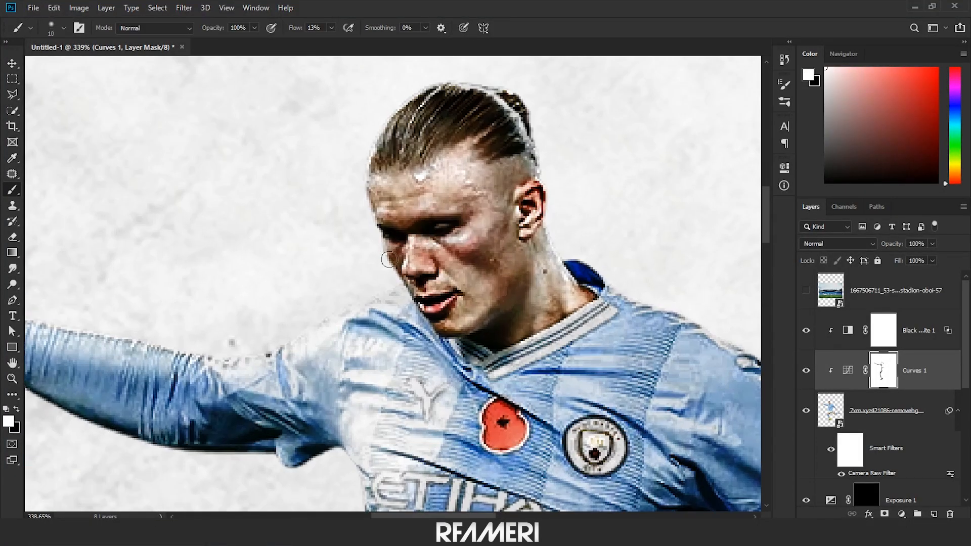
key(bracketleft)
key(bracketleft)
key(bracketleft)
key(bracketleft)
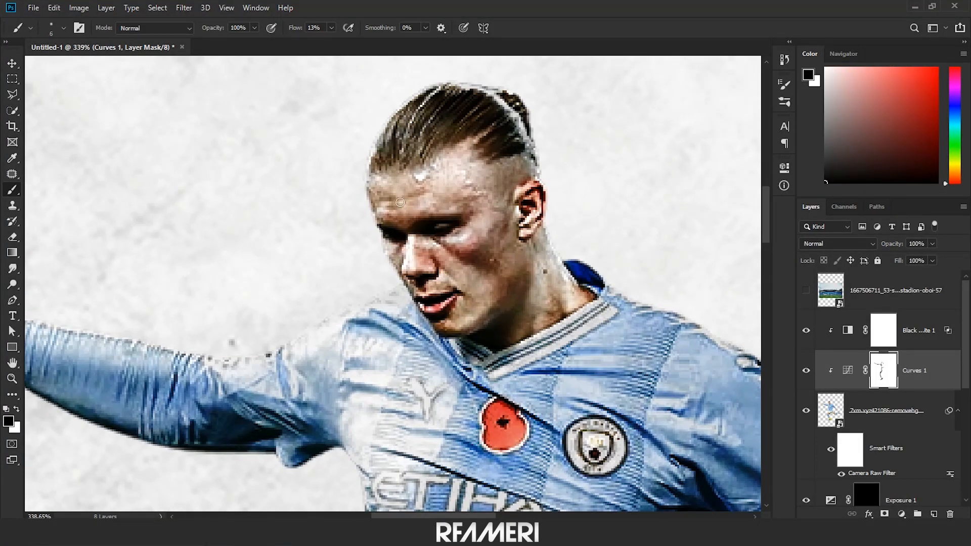
key(bracketright)
key(bracketright)
key(bracketright)
key(bracketright)
key(bracketright)
key(bracketright)
key(bracketright)
drag(420, 213, 413, 210)
scroll(370, 184, down, 3)
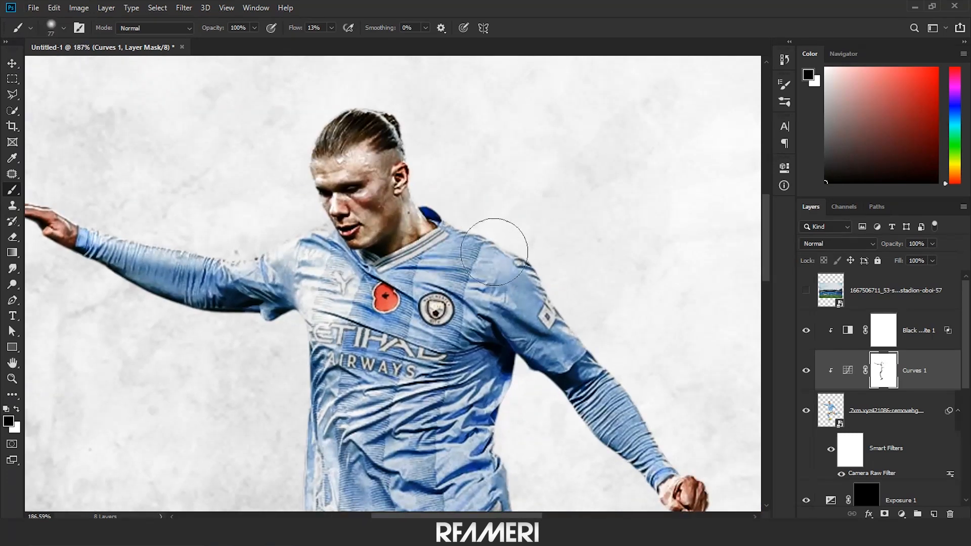
- Paint black on the Curves 1 mask over the shoulder and sleeve of the lowered arm to add highlights
drag(513, 280, 562, 320)
mouse_move(511, 286)
mouse_down()
mouse_move(506, 297)
mouse_move(493, 269)
mouse_up()
mouse_move(582, 336)
mouse_down()
mouse_move(513, 251)
mouse_move(591, 380)
mouse_up()
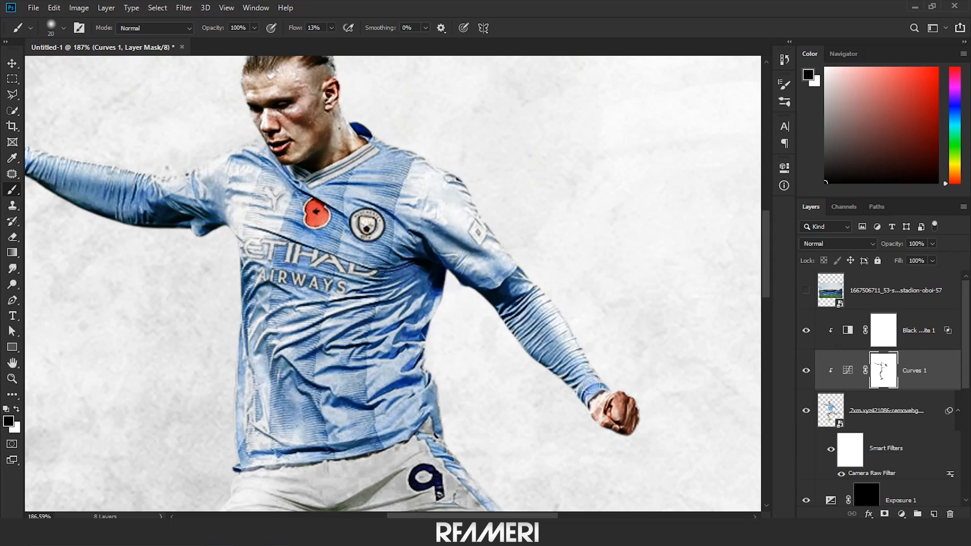
mouse_move(552, 342)
mouse_down()
mouse_move(510, 327)
mouse_move(503, 303)
mouse_up()
- Paint black on the Curves 1 mask along the shirt folds of the torso with a 10 px brush to add highlights
key(ctrl+0)
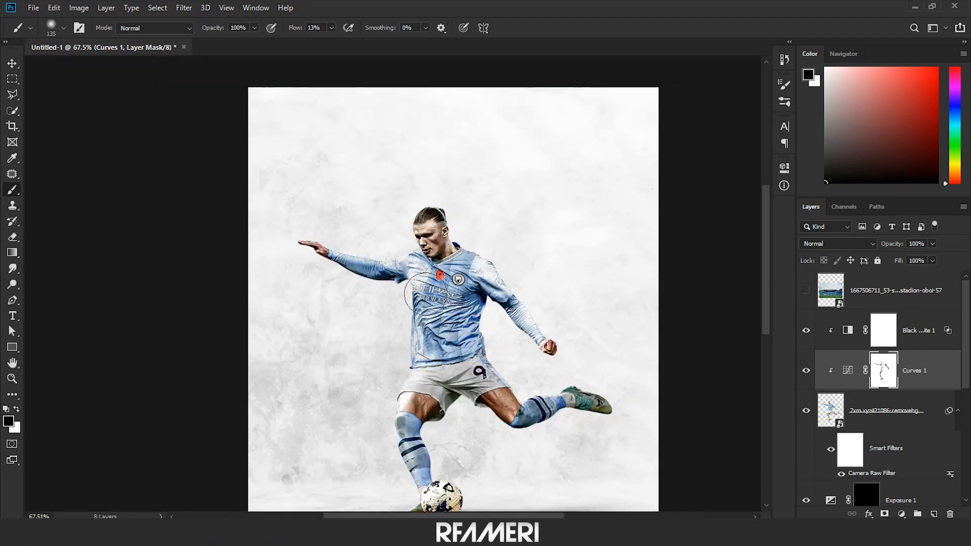
scroll(426, 291, up, 6)
alt+right_click(475, 253)
mouse_move(468, 247)
mouse_down()
mouse_move(513, 288)
mouse_move(458, 273)
mouse_move(472, 345)
mouse_up()
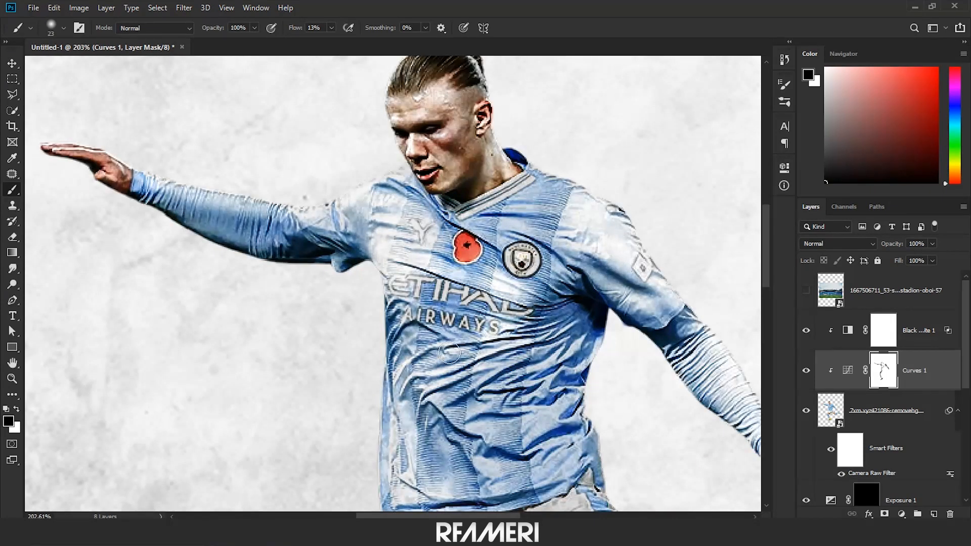
alt+right_click(493, 344)
drag(533, 353, 488, 397)
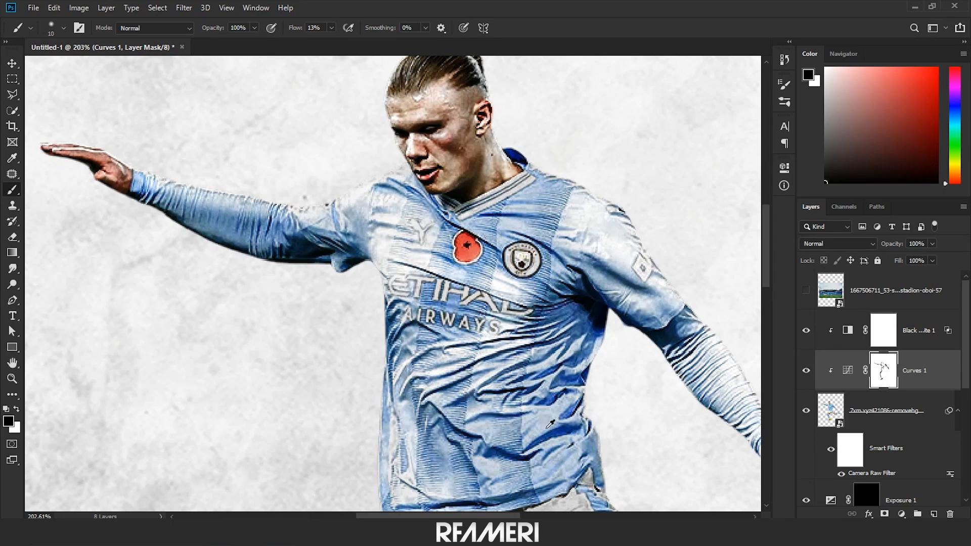
drag(524, 453, 531, 336)
mouse_move(569, 329)
mouse_down()
mouse_move(565, 355)
mouse_move(583, 343)
mouse_move(535, 384)
mouse_move(475, 397)
mouse_up()
drag(526, 403, 528, 327)
alt+right_click(562, 325)
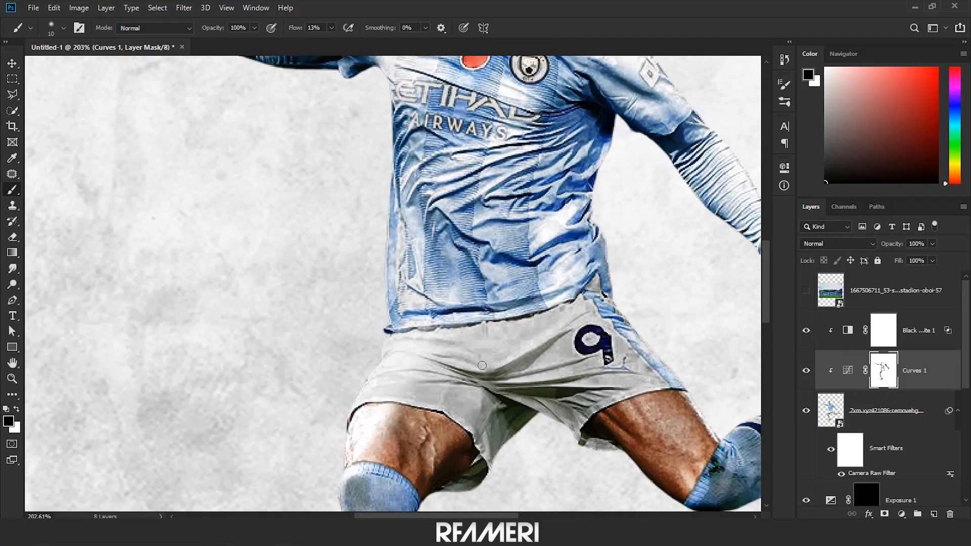
- Soften the shirt highlights by painting white on the Curves 1 mask with a larger soft brush
key(ctrl+0)
key(x)
alt+right_click(521, 377)
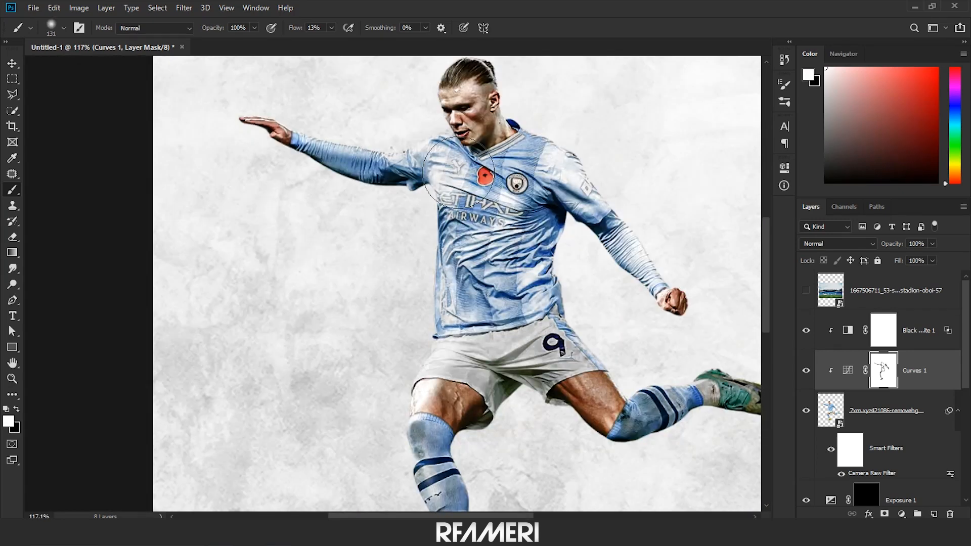
scroll(647, 281, down, 5)
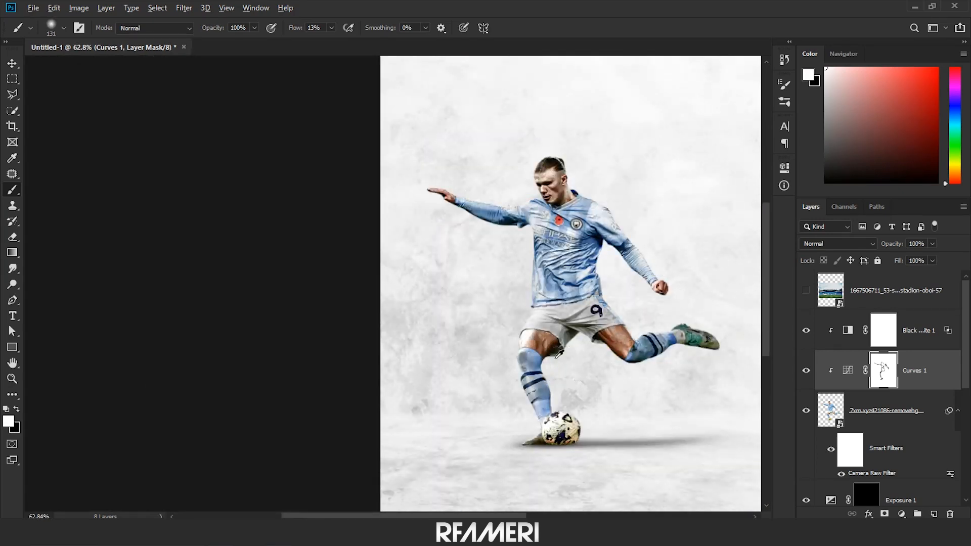
scroll(559, 352, up, 5)
alt+right_click(561, 256)
drag(569, 136, 556, 183)
drag(572, 304, 449, 191)
- Refine the highlights on the thighs and socks on the Curves 1 mask, alternating black and white with small brushes
scroll(449, 191, up, 5)
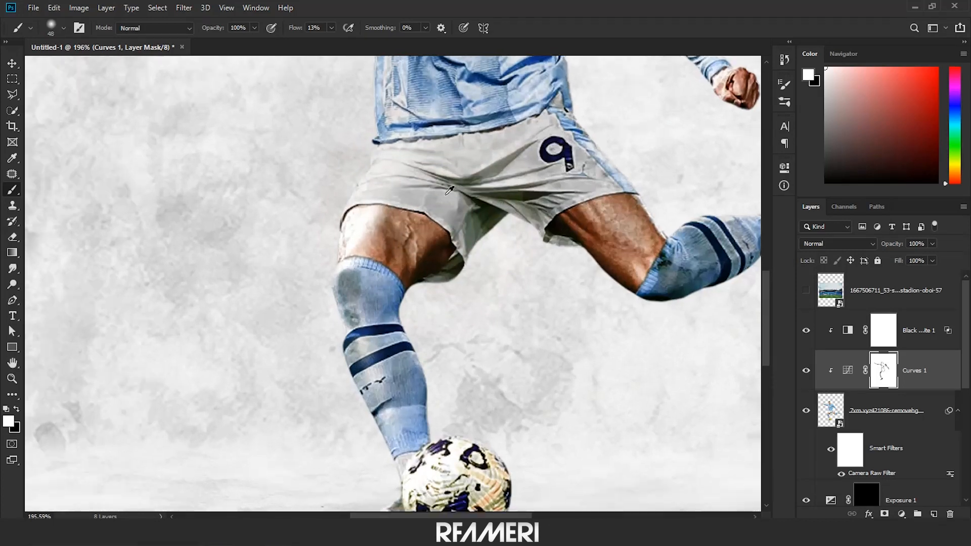
scroll(449, 192, up, 3)
drag(513, 299, 603, 267)
alt+right_click(632, 302)
mouse_move(680, 331)
mouse_down()
mouse_move(634, 300)
mouse_move(657, 379)
mouse_move(671, 372)
mouse_up()
alt+right_click(599, 279)
mouse_move(536, 306)
mouse_down()
mouse_move(442, 261)
mouse_move(552, 287)
mouse_move(573, 329)
mouse_up()
key(x)
key(x)
alt+right_click(216, 260)
- Touch up the highlights on the raised hand and the lowered arm on the Curves 1 mask with a very small brush
scroll(237, 333, down, 5)
scroll(238, 340, down, 2)
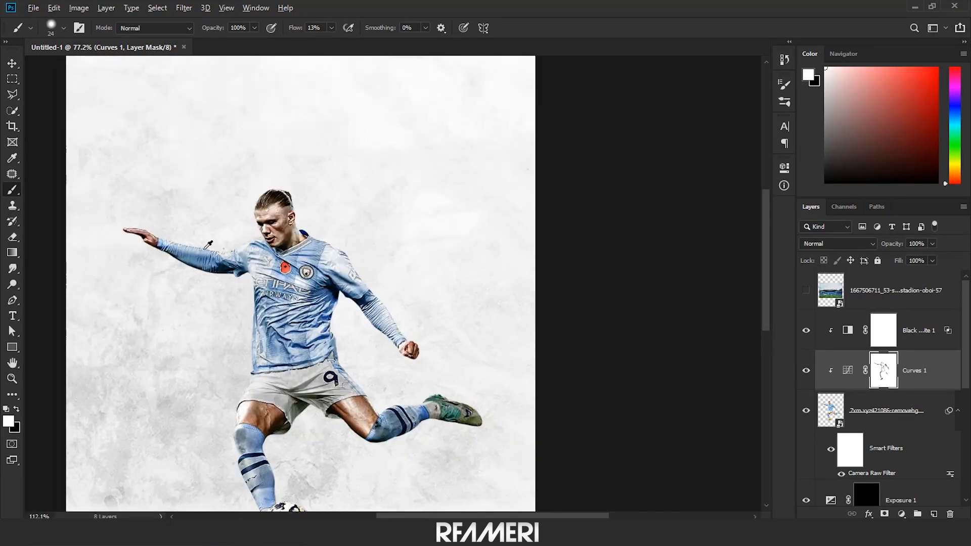
scroll(265, 223, up, 3)
scroll(232, 253, up, 2)
alt+right_click(232, 254)
scroll(223, 259, up, 2)
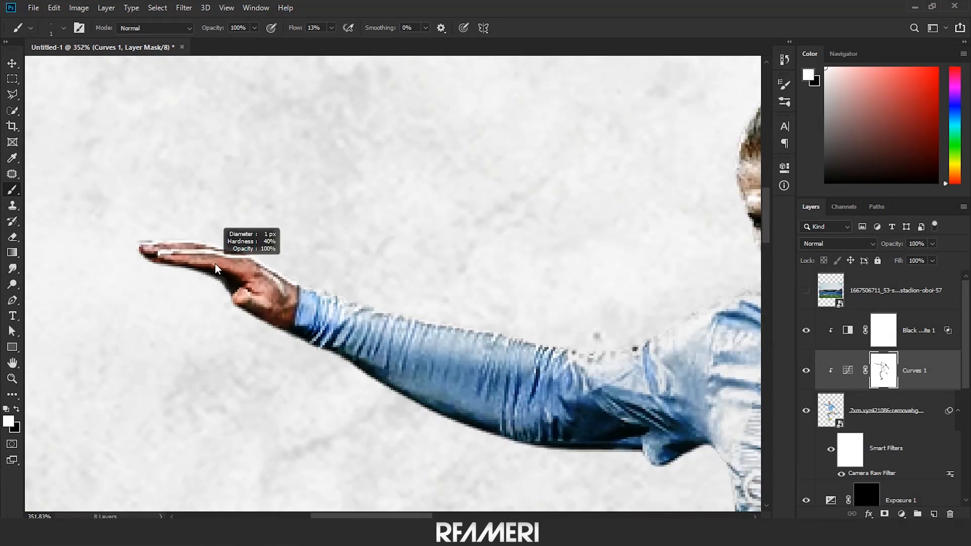
scroll(321, 248, down, 5)
scroll(484, 293, up, 5)
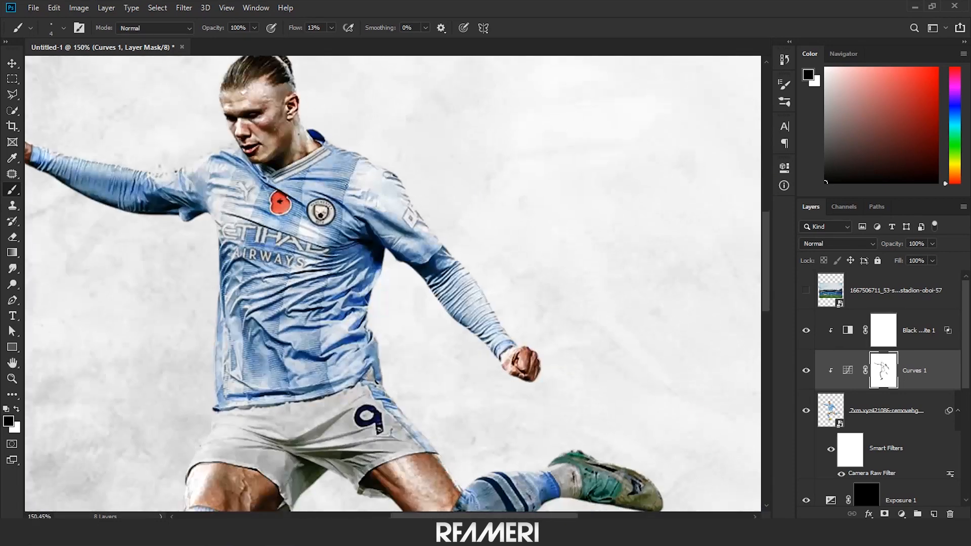
alt+right_click(415, 308)
scroll(412, 304, down, 6)
- Reduce the fill of the Black & White 1 adjustment layer to 52%
key(z)
scroll(395, 212, down, 1)
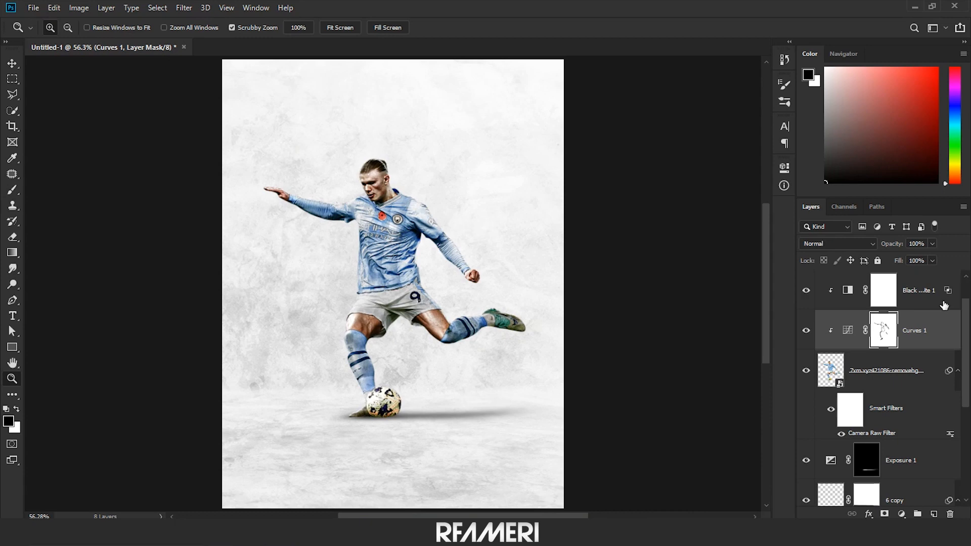
click(919, 308)
drag(895, 261, 875, 267)
drag(387, 186, 423, 197)
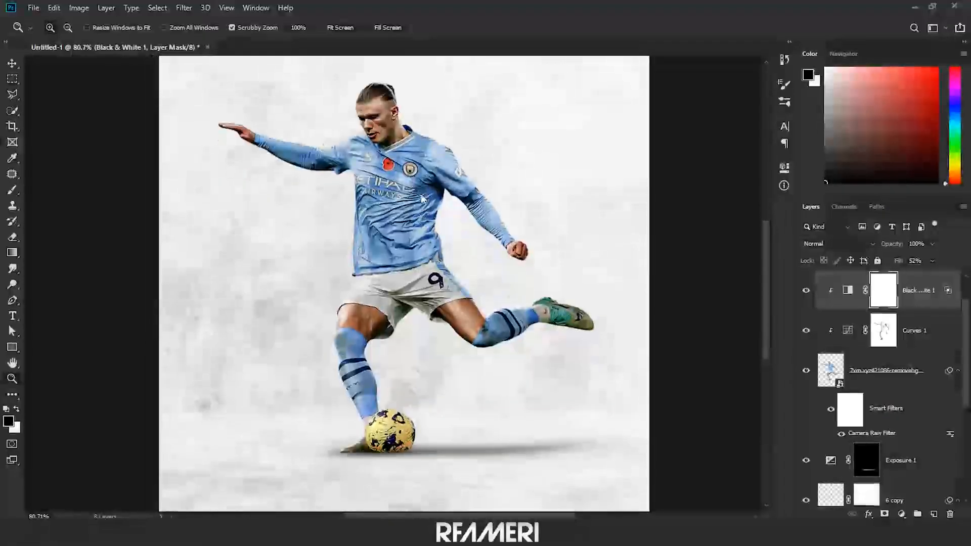
key(ctrl+0)
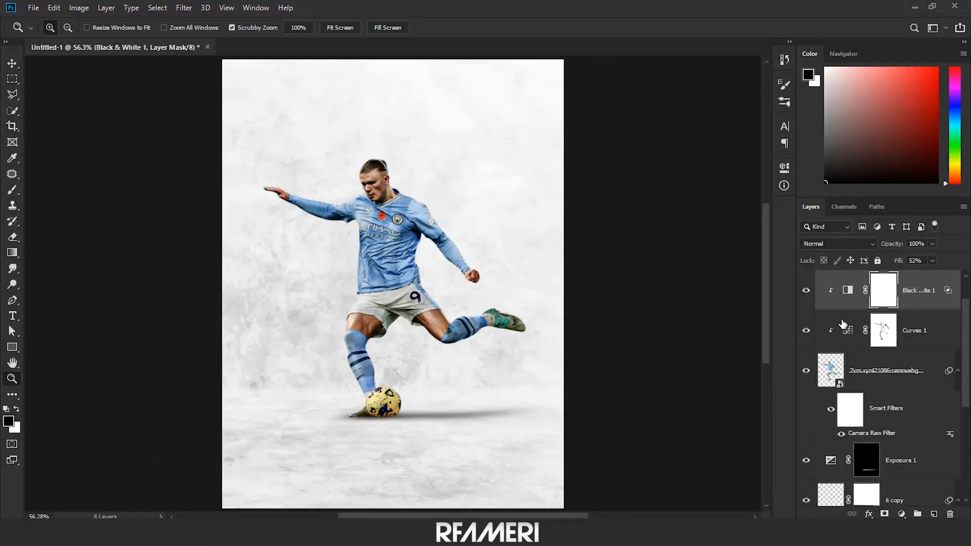
- Add a clipped Curves adjustment above Black & White 1 and raise its midtones from input 132 to output 182
scroll(842, 324, up, 1)
click(904, 511)
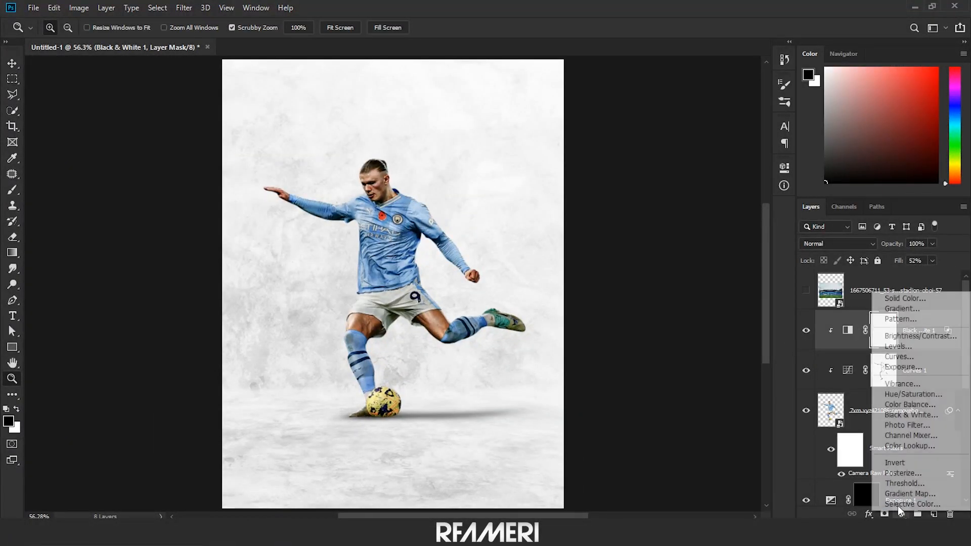
click(900, 357)
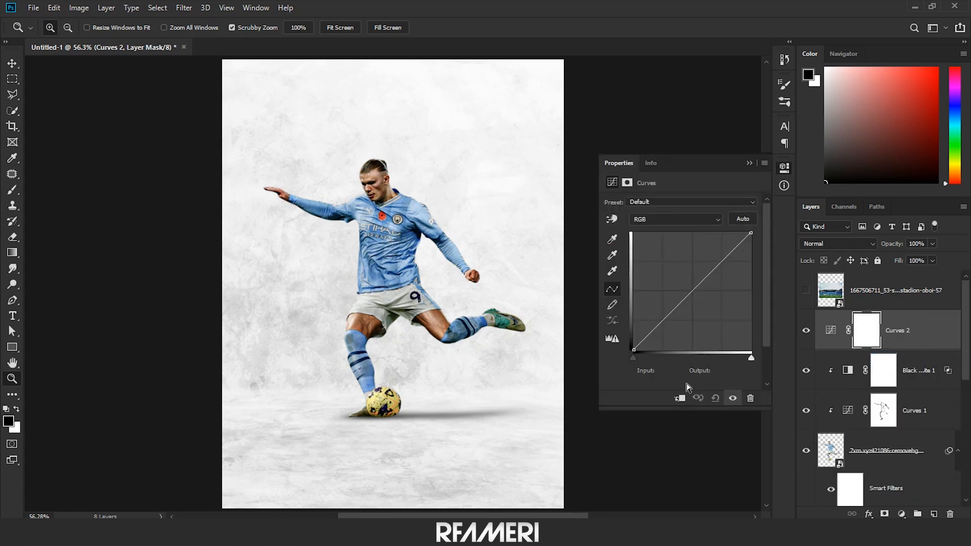
drag(704, 277, 694, 263)
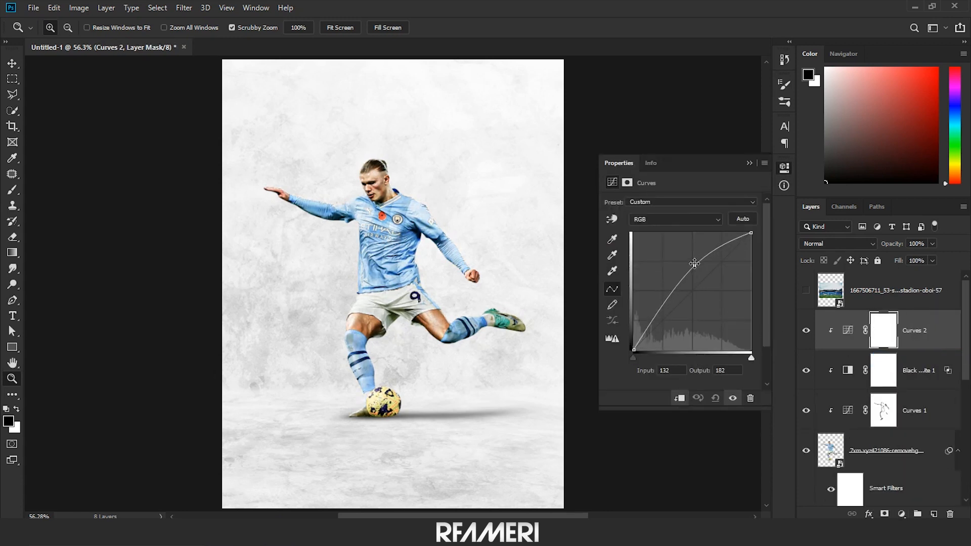
click(749, 164)
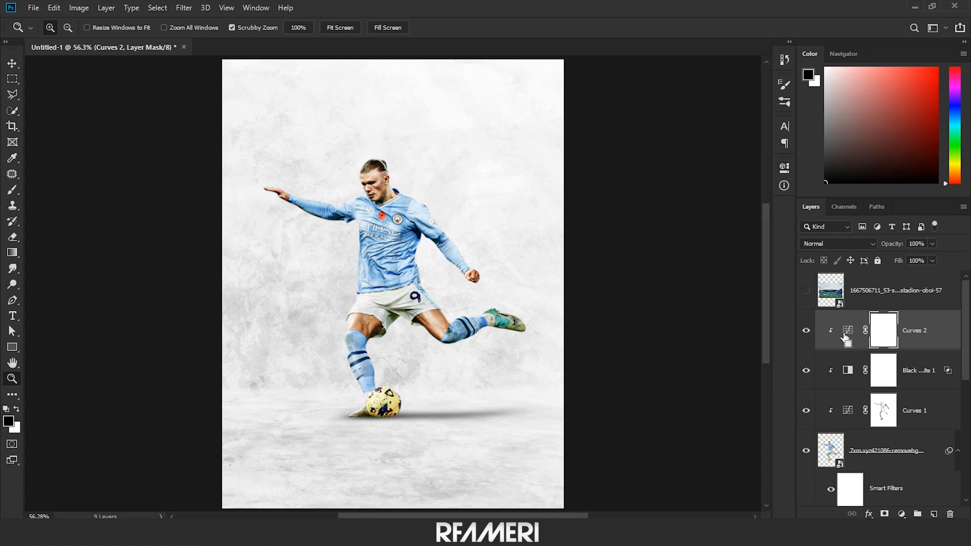
- Invert the Curves 2 mask and brush white over the shoulder and both arms with a large soft brush to brighten them
key(ctrl+i)
click(13, 190)
mouse_move(298, 198)
mouse_down()
mouse_move(354, 201)
mouse_move(341, 154)
mouse_move(331, 158)
mouse_move(333, 245)
mouse_up()
scroll(374, 201, up, 8)
drag(345, 279, 359, 258)
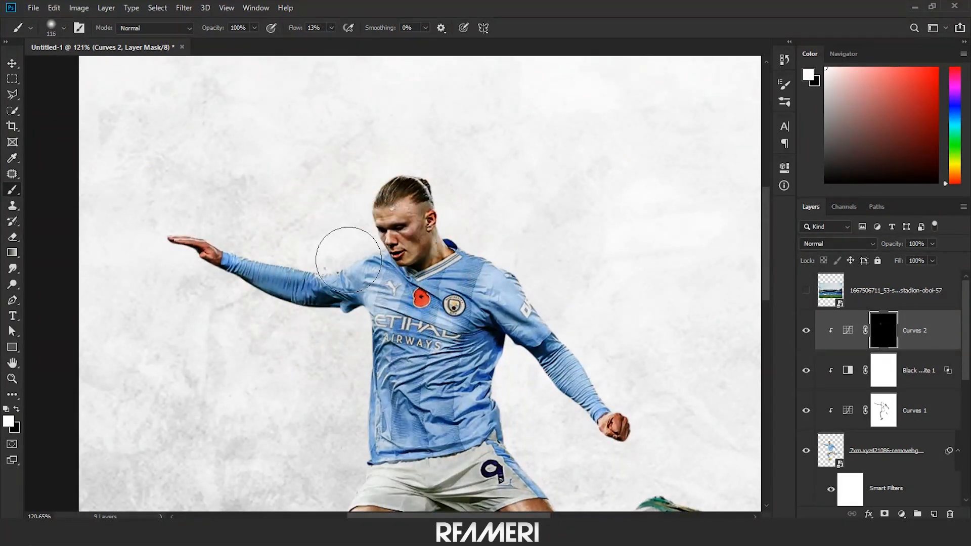
drag(547, 318, 581, 375)
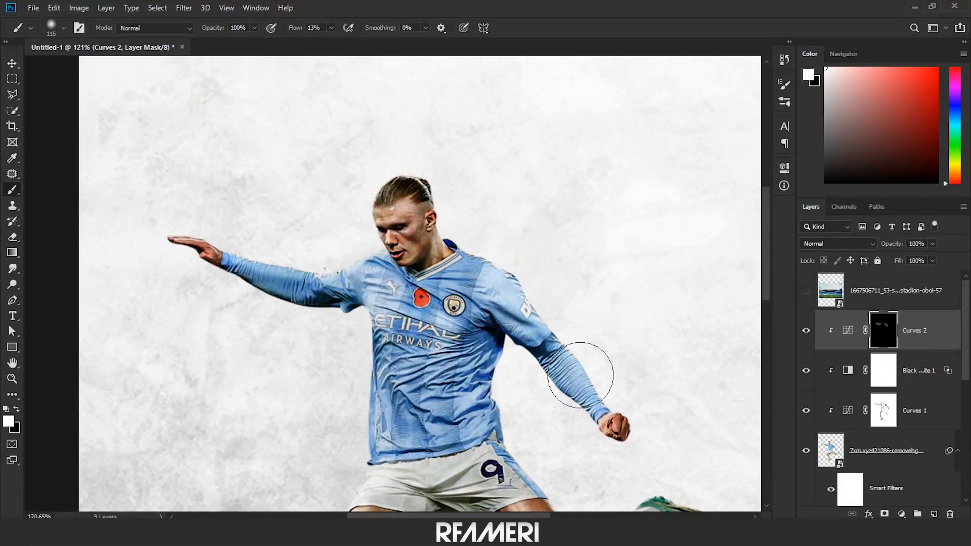
scroll(466, 303, down, 6)
mouse_move(470, 383)
mouse_down()
mouse_move(448, 222)
mouse_move(466, 234)
mouse_up()
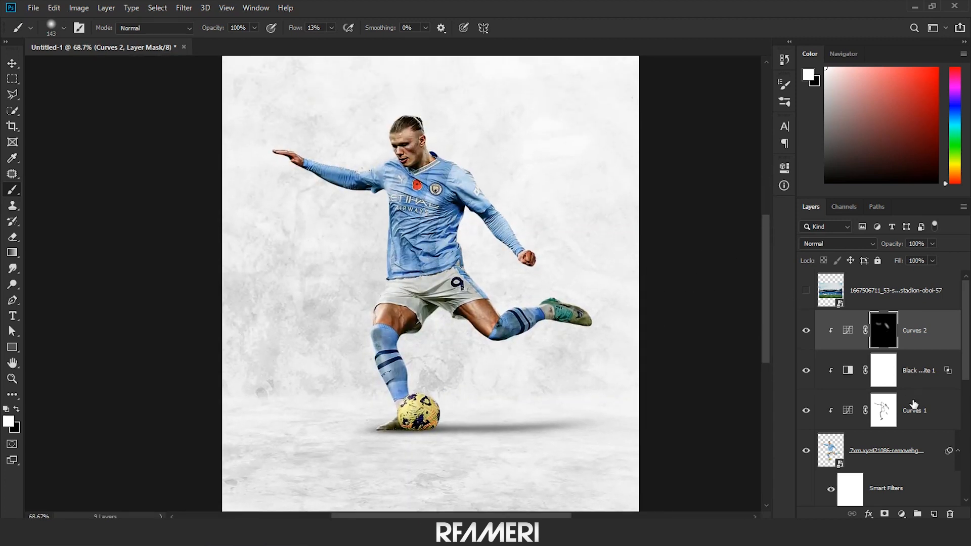
- Add a Curves adjustment directly above the player layer and lower its white point to darken the player
click(905, 440)
click(902, 514)
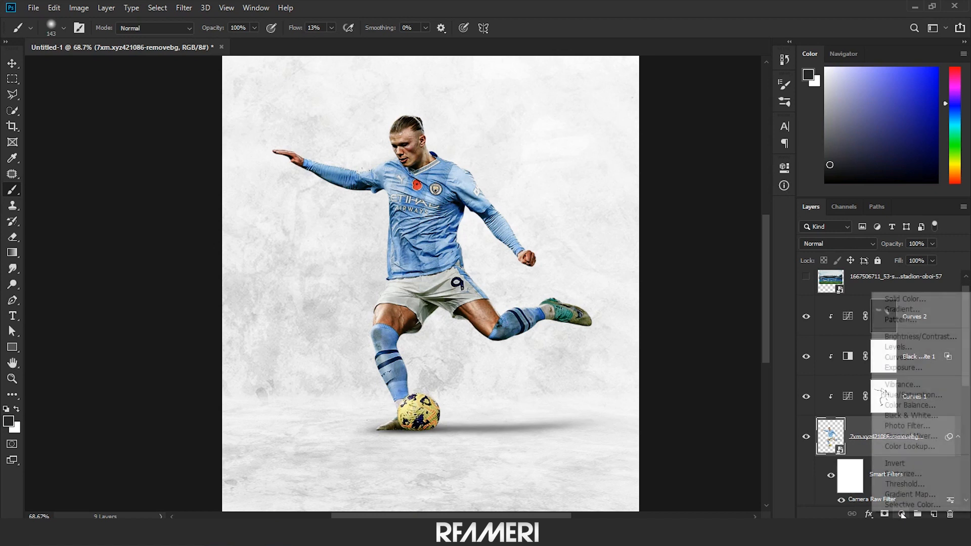
click(903, 357)
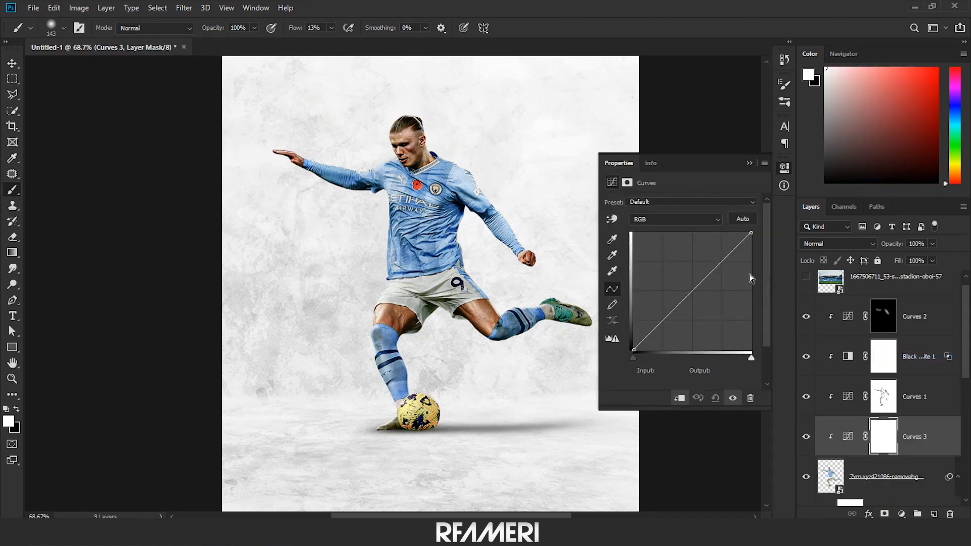
mouse_move(752, 302)
mouse_down()
mouse_move(751, 331)
mouse_move(753, 306)
mouse_up()
click(750, 163)
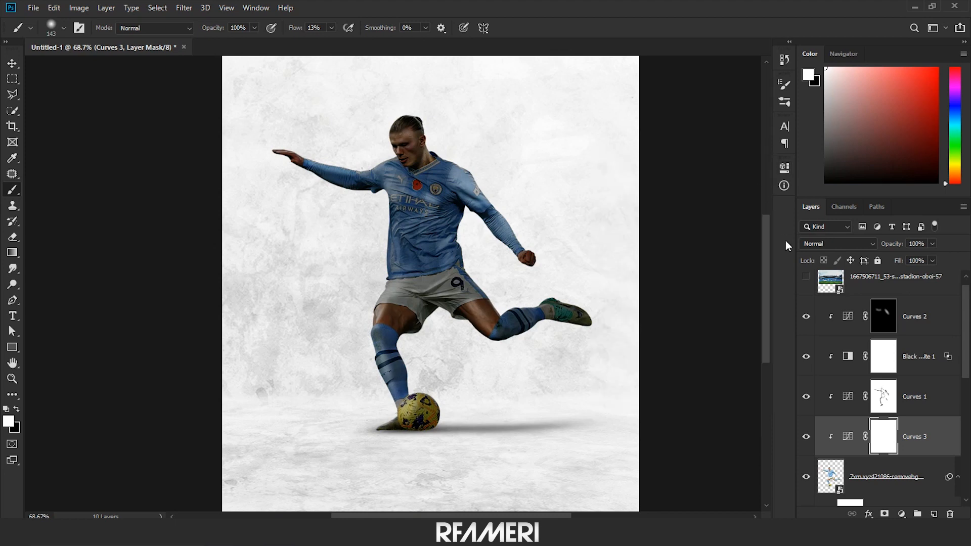
- Invert the Curves 3 mask and paint white over the legs, shorts and ball to add shadows
key(ctrl+i)
scroll(563, 342, up, 3)
drag(564, 340, 528, 338)
key(x)
mouse_move(584, 321)
mouse_down()
mouse_move(574, 300)
mouse_move(457, 333)
mouse_move(447, 347)
mouse_move(402, 304)
mouse_up()
drag(404, 329, 459, 328)
mouse_move(374, 313)
mouse_down()
mouse_move(349, 306)
mouse_move(341, 430)
mouse_move(386, 392)
mouse_up()
scroll(389, 400, down, 3)
scroll(410, 228, down, 2)
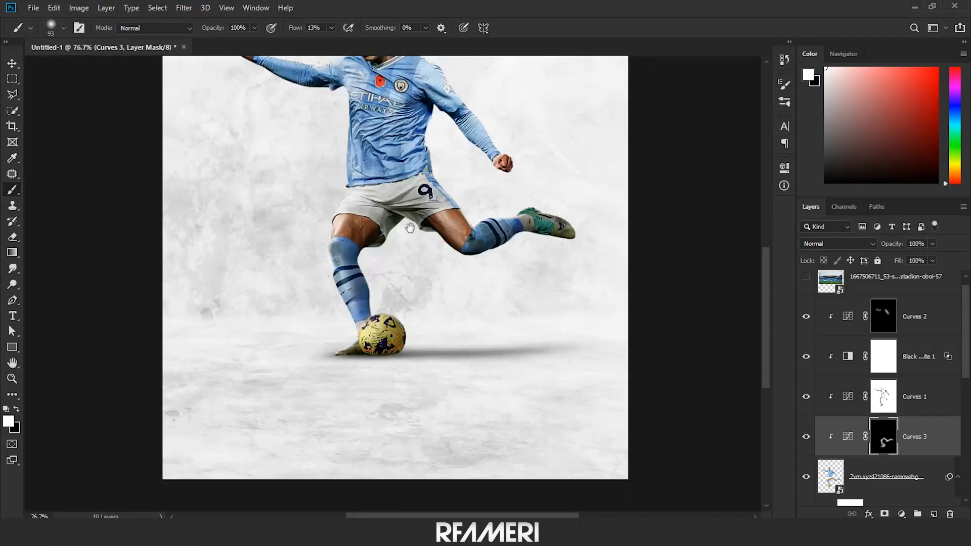
- Paint white on the Curves 3 mask over the undersides of the arms and the torso to shade them
scroll(409, 228, up, 3)
mouse_move(438, 291)
mouse_down()
mouse_move(524, 373)
mouse_move(546, 380)
mouse_move(536, 364)
mouse_up()
drag(211, 253, 295, 279)
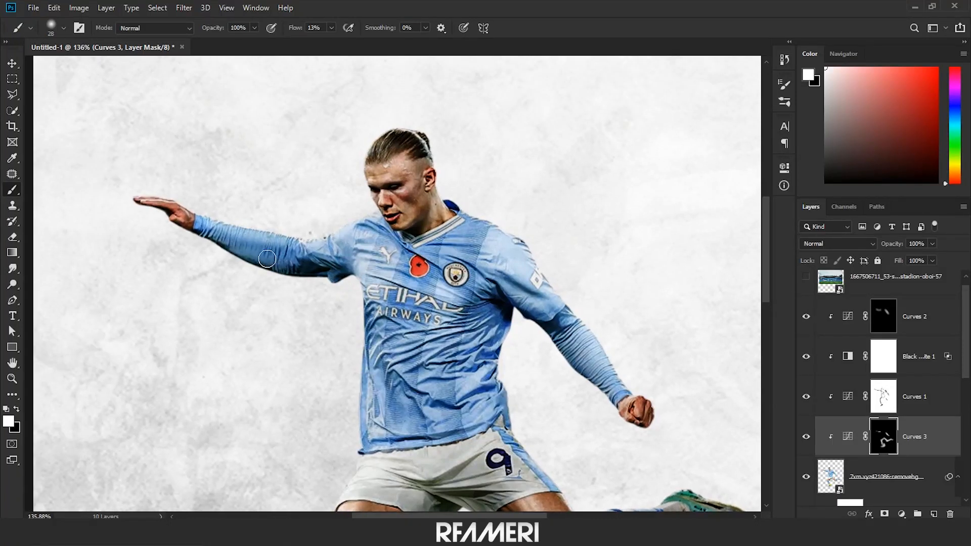
drag(489, 330, 421, 253)
key(ctrl+0)
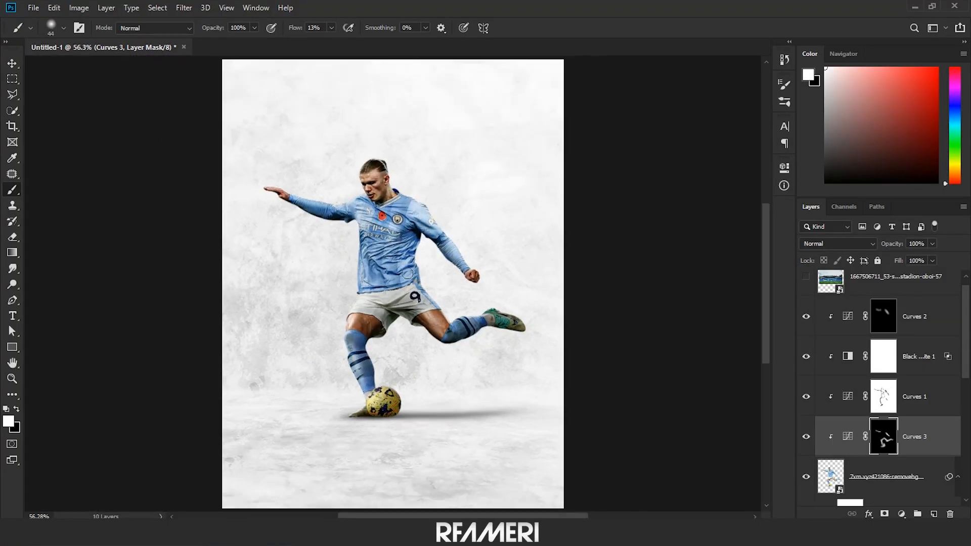
scroll(914, 395, up, 1)
click(914, 408)
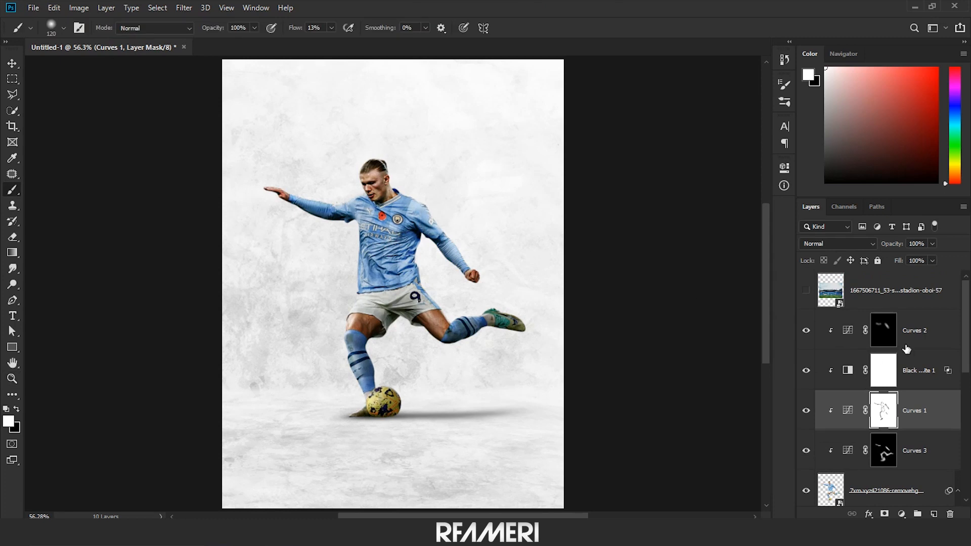
click(907, 344)
scroll(928, 337, down, 1)
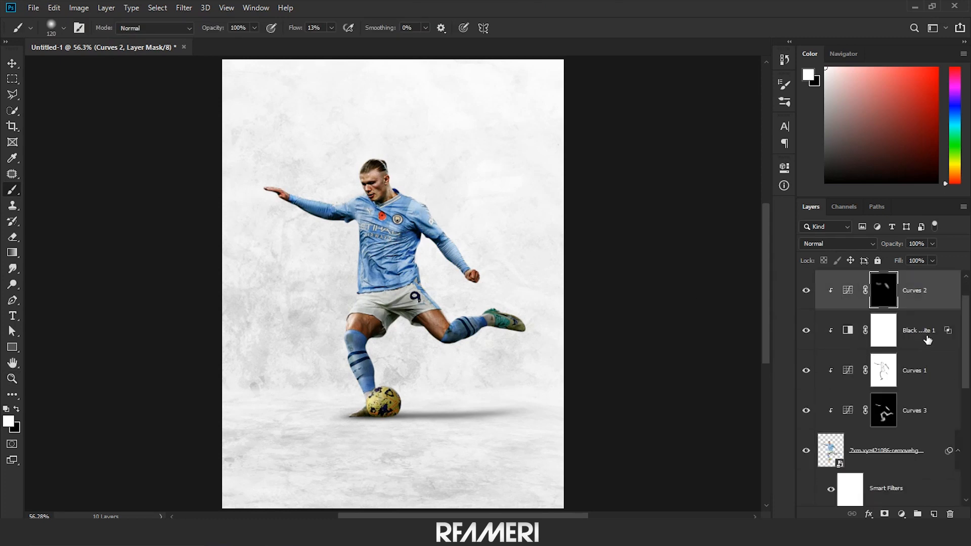
- Show the stadium image layer and move it below Exposure 1, directly above the 6 copy layer
scroll(925, 336, up, 1)
click(807, 293)
key(v)
click(864, 290)
scroll(890, 354, down, 4)
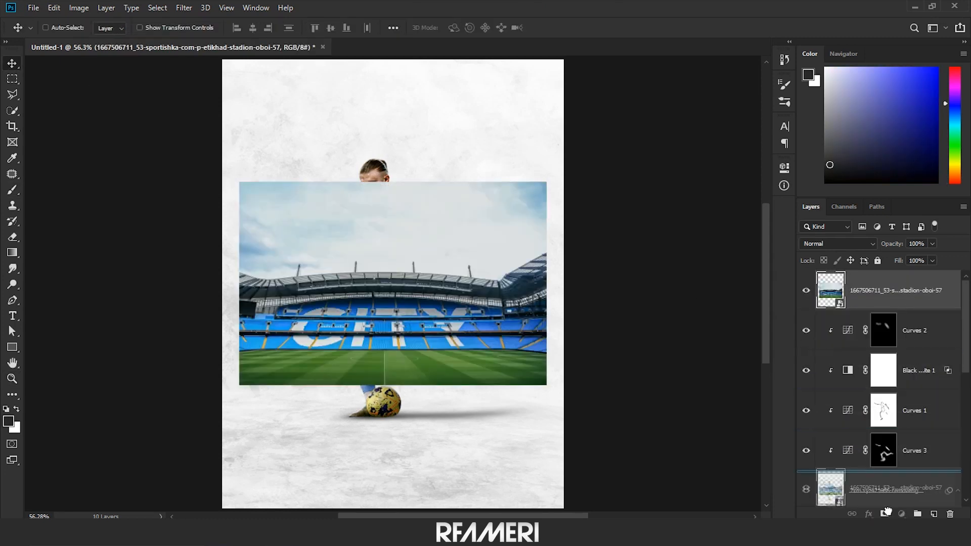
drag(854, 521, 874, 324)
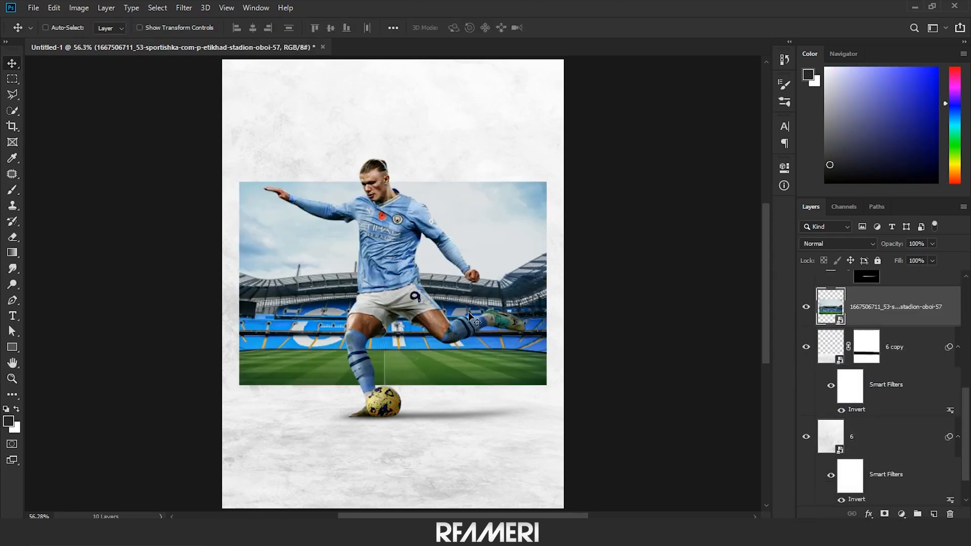
- Enlarge and reposition the stadium image with Free Transform so it covers the whole canvas behind the player
key(ctrl+t)
drag(546, 182, 725, 57)
scroll(498, 233, down, 9)
drag(593, 159, 709, 124)
drag(601, 257, 604, 205)
key(Return)
key(ctrl+0)
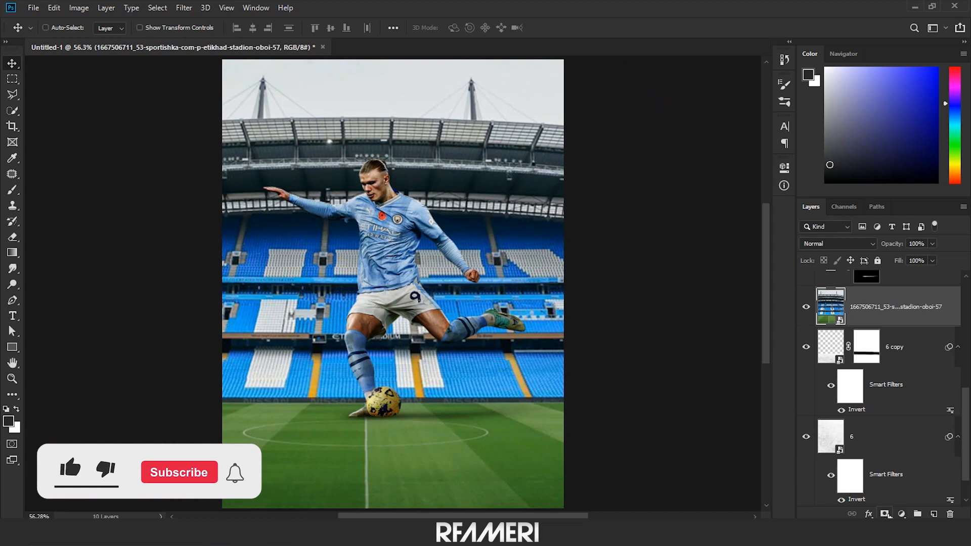
- Add a layer mask to the stadium layer and start painting out the pitch in black with a large soft brush
click(885, 513)
click(12, 191)
scroll(348, 262, down, 3)
drag(379, 329, 383, 357)
key(z)
key(b)
key(x)
drag(462, 390, 449, 386)
mouse_move(196, 412)
mouse_down()
mouse_move(519, 423)
mouse_move(263, 420)
mouse_up()
- Fade the lower stands and pitch into the textured background with broad horizontal black strokes on the stadium layer mask
drag(295, 28, 331, 28)
drag(434, 380, 434, 359)
mouse_move(550, 421)
mouse_down()
mouse_move(145, 409)
mouse_move(774, 411)
mouse_up()
drag(444, 373, 459, 374)
drag(546, 405, 7, 406)
drag(410, 374, 454, 383)
mouse_move(44, 382)
mouse_down()
mouse_move(553, 399)
mouse_move(544, 375)
mouse_up()
drag(463, 376, 511, 376)
mouse_move(355, 397)
mouse_down()
mouse_move(503, 384)
mouse_move(288, 379)
mouse_move(546, 393)
mouse_up()
scroll(531, 366, up, 3)
drag(444, 288, 354, 286)
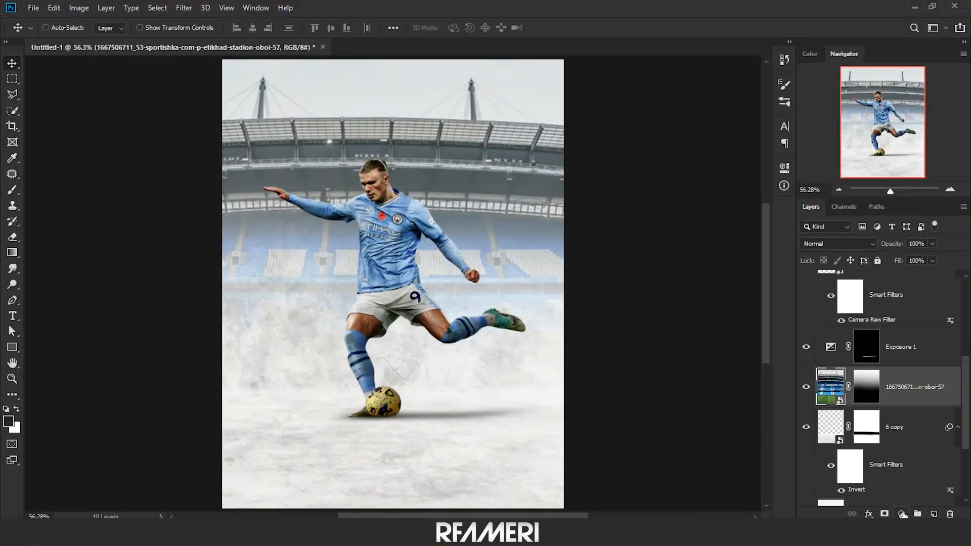
- Add a Hue/Saturation adjustment above the stadium layer and set its hue to +8
click(903, 515)
click(922, 397)
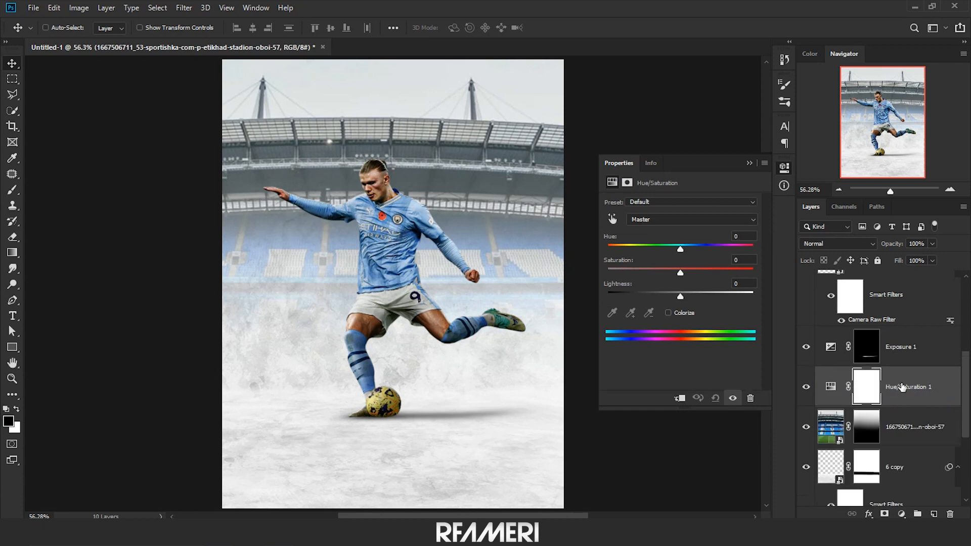
mouse_move(701, 253)
mouse_down()
mouse_move(670, 254)
mouse_move(705, 259)
mouse_move(688, 259)
mouse_up()
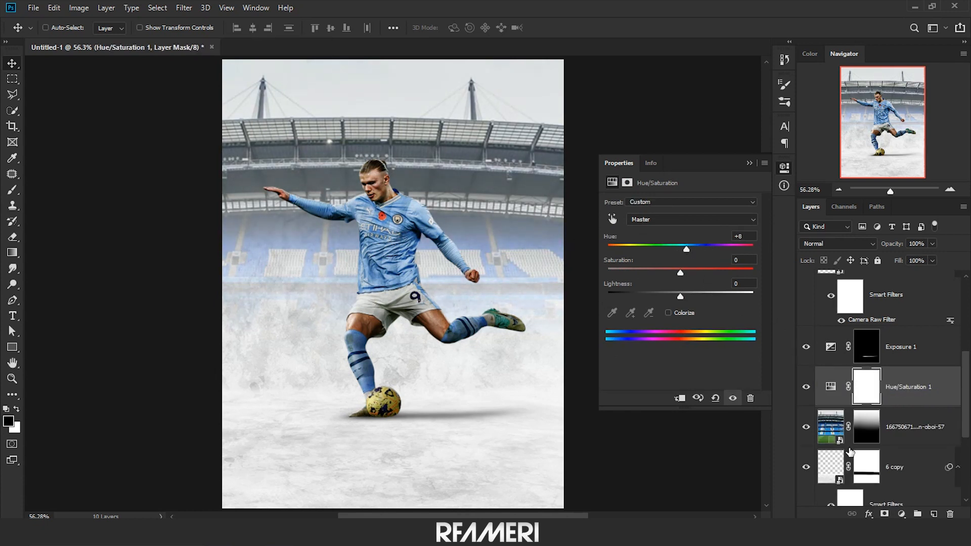
- Add a Color Balance adjustment above the stadium's Hue/Saturation layer with midtones at cyan-red -32 and yellow-blue +52
click(901, 514)
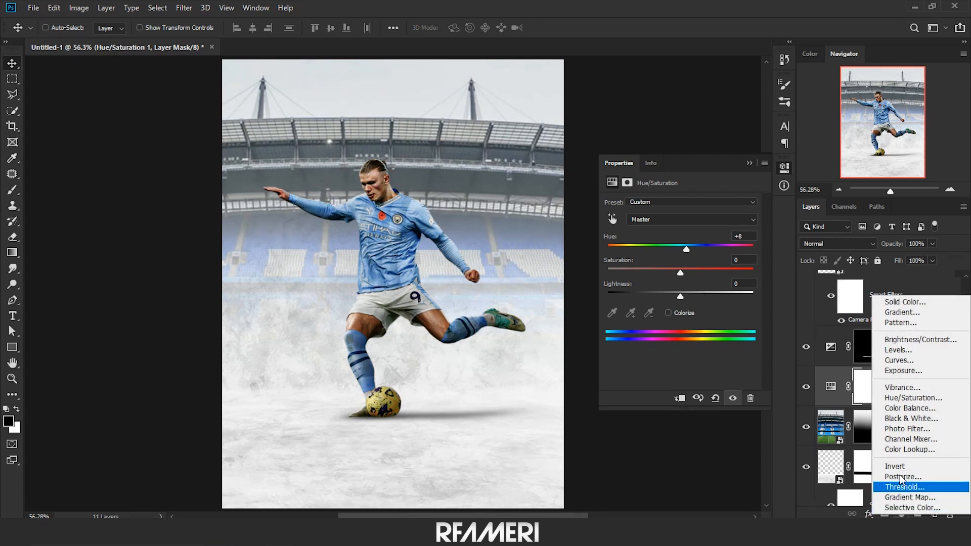
click(905, 409)
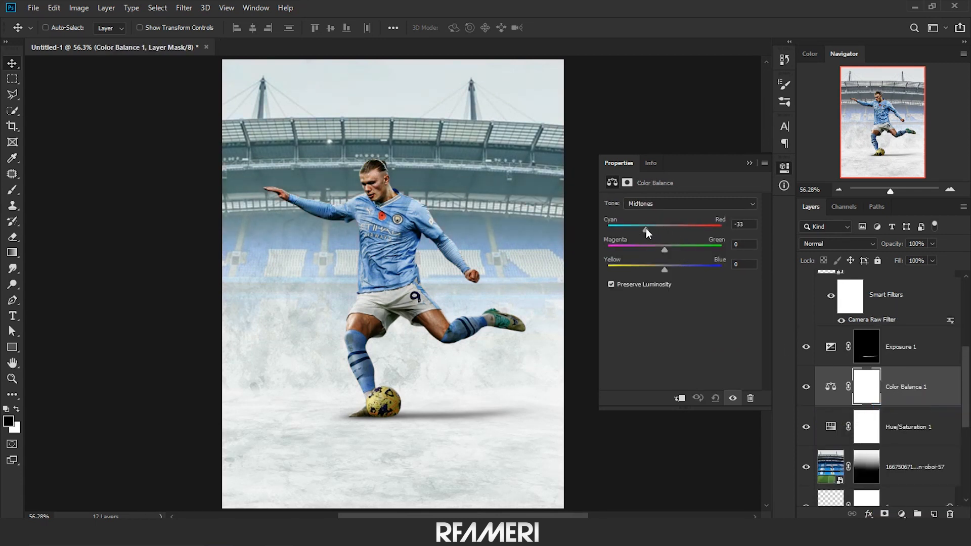
drag(681, 267, 693, 269)
drag(667, 231, 673, 237)
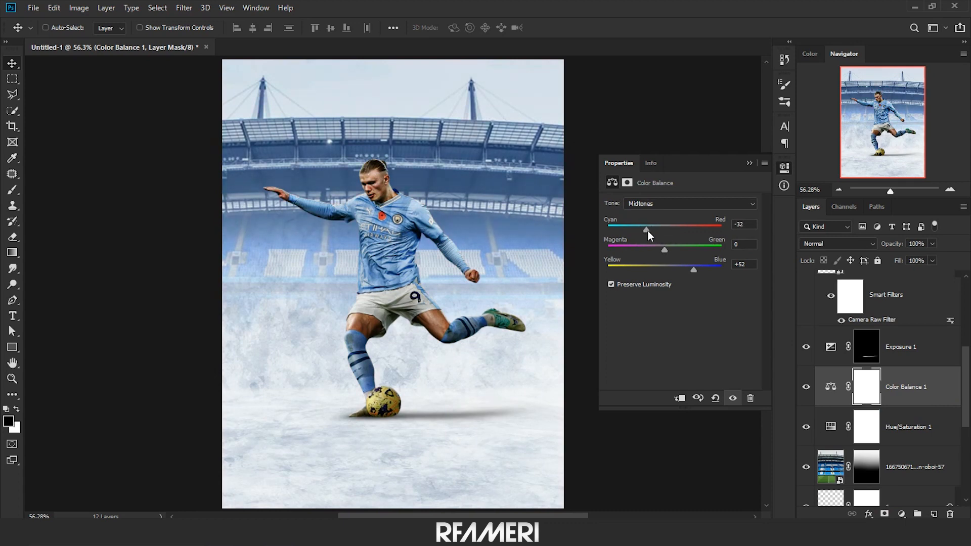
click(750, 163)
- Stamp all visible layers into a new merged layer at the top of the stack and convert it to a smart object
key(ctrl+shift+alt+e)
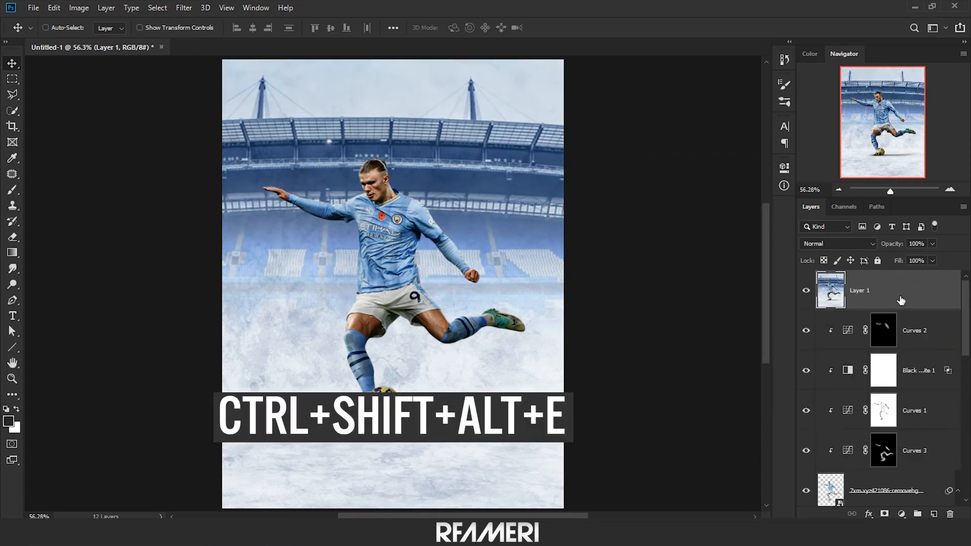
right_click(915, 291)
click(828, 178)
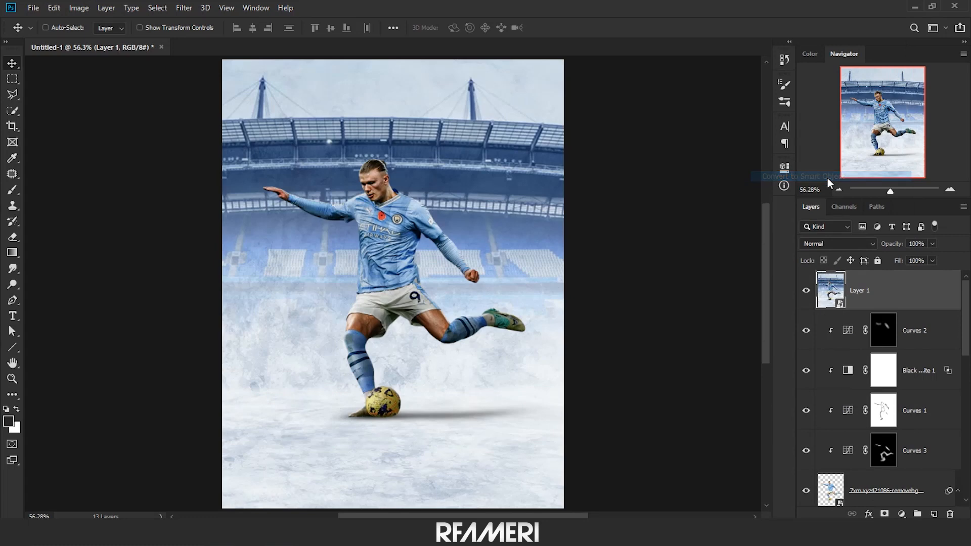
- Apply the Camera Raw Filter to the merged layer: exposure +0.75, contrast +12, highlights -42, shadows -1, whites -17, blacks +3, texture +36, clarity +7
click(185, 8)
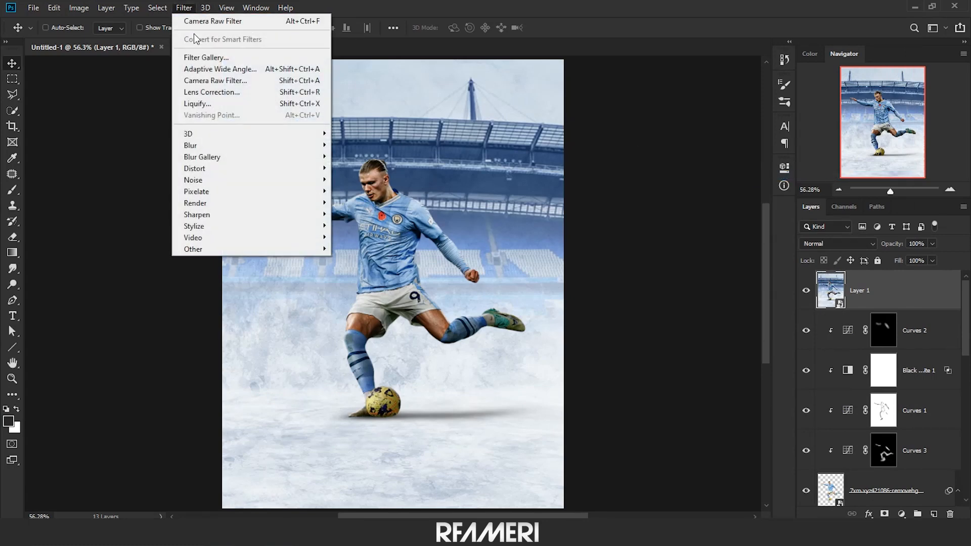
click(224, 83)
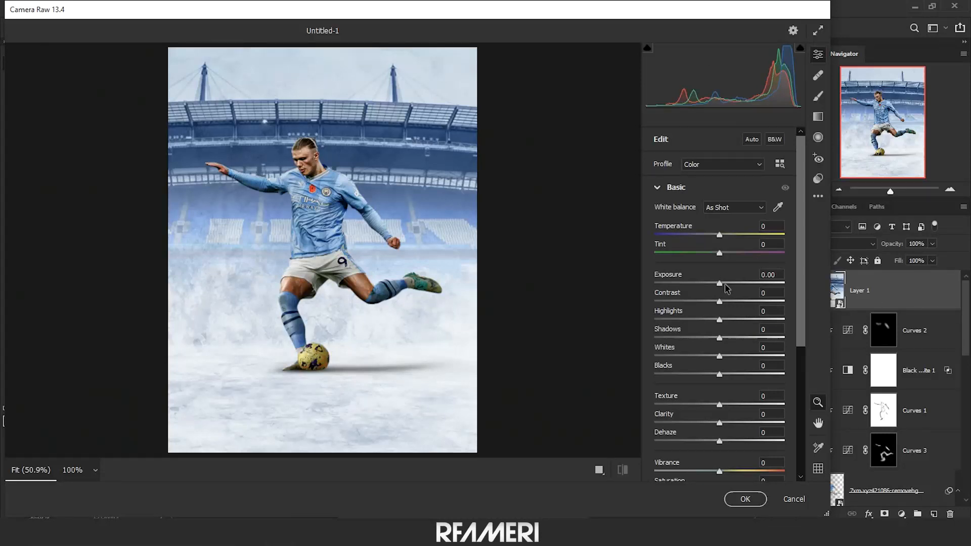
drag(727, 419, 739, 415)
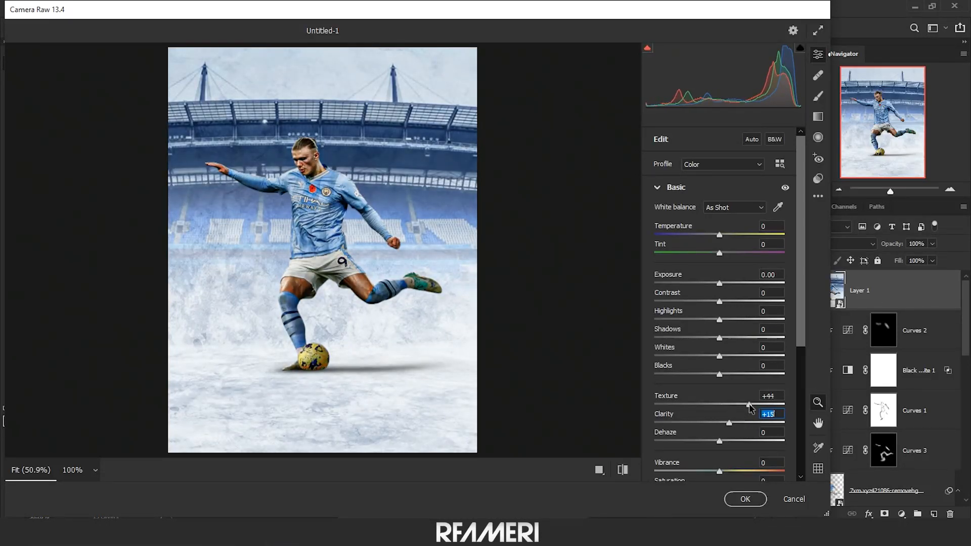
drag(720, 283, 702, 325)
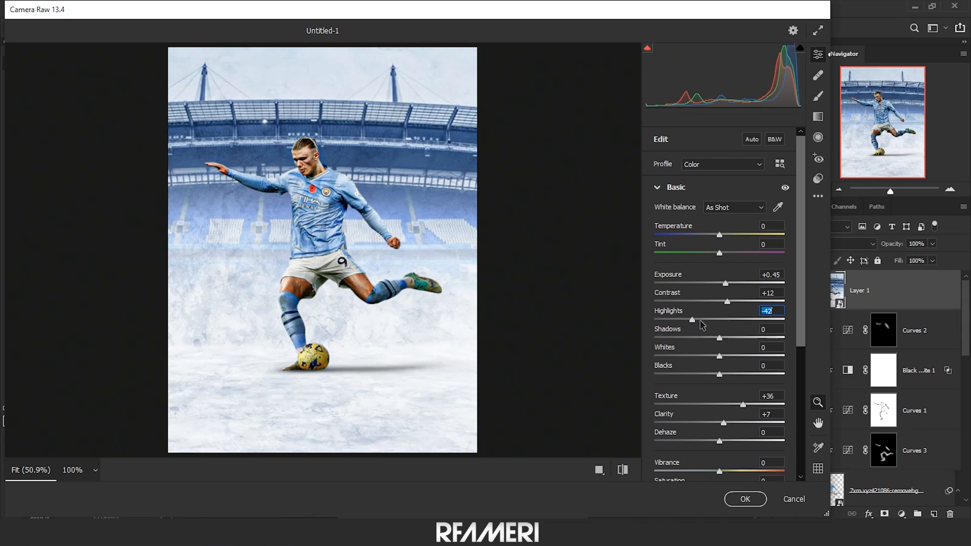
drag(757, 338, 736, 375)
drag(730, 285, 733, 285)
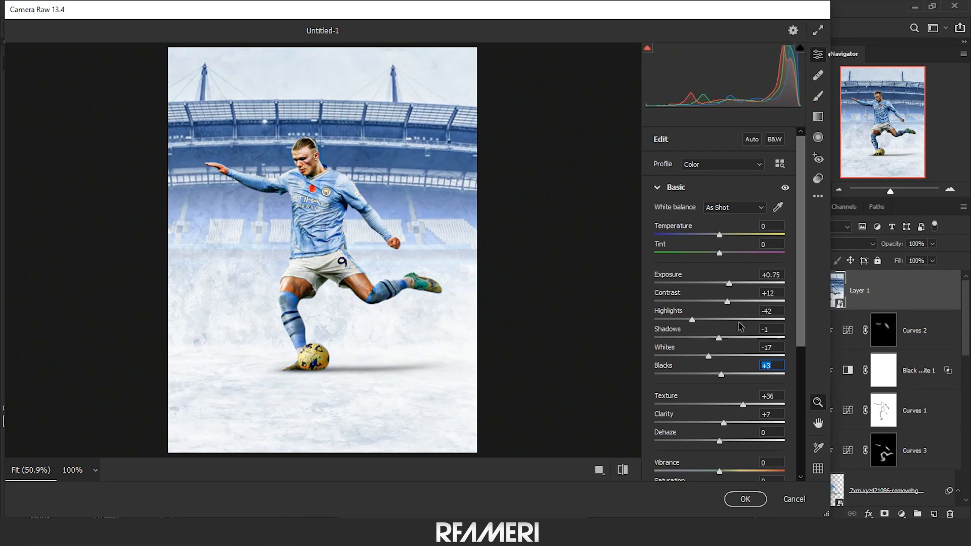
click(745, 498)
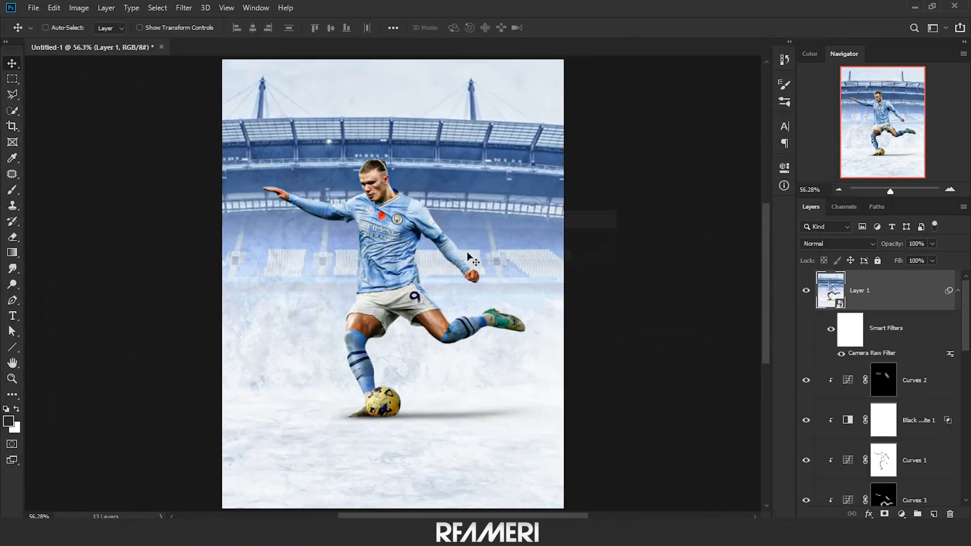
click(13, 378)
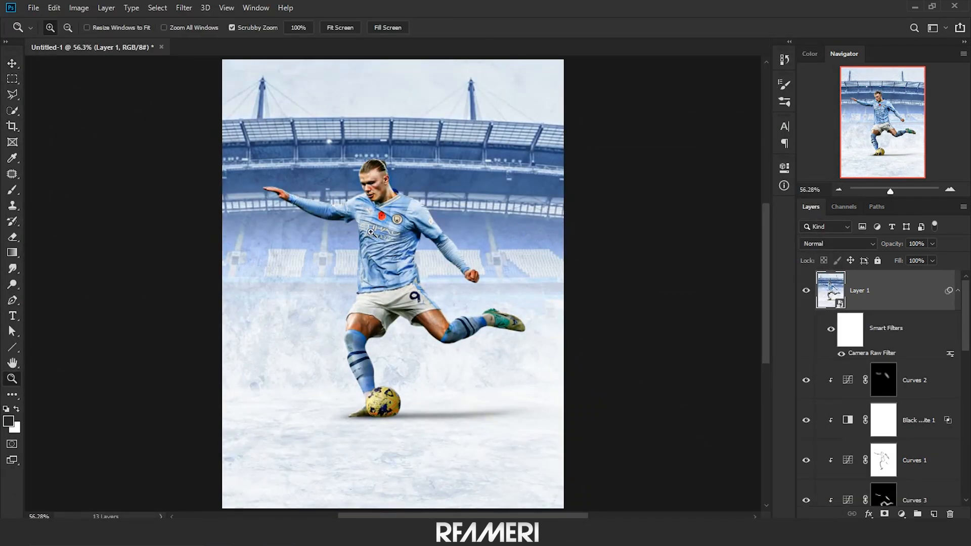
click(386, 235)
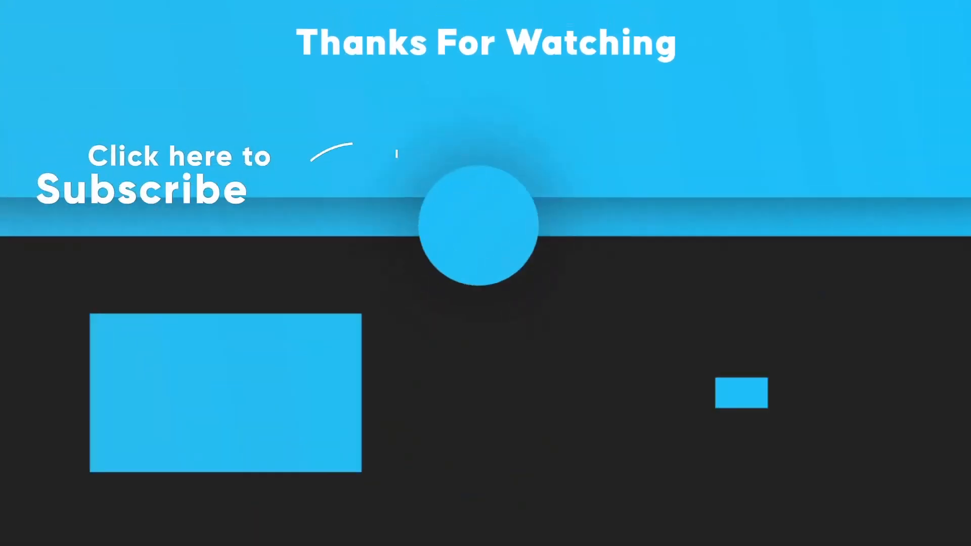